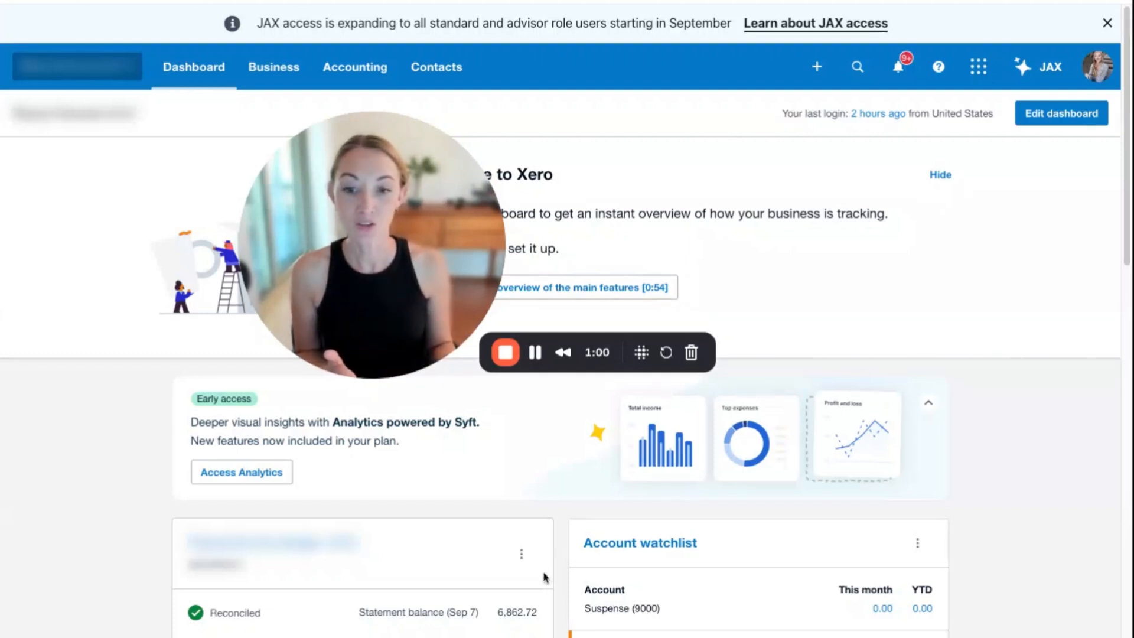
Open the tax savings bank account's Reconcile period page and start creating a new period
click(521, 554)
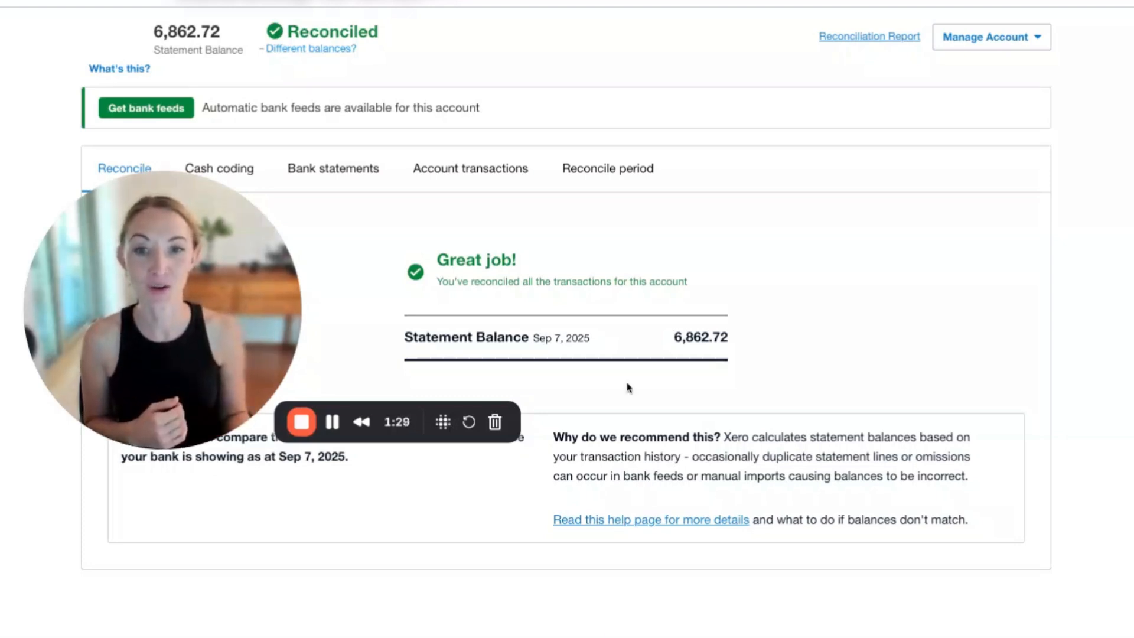
click(629, 177)
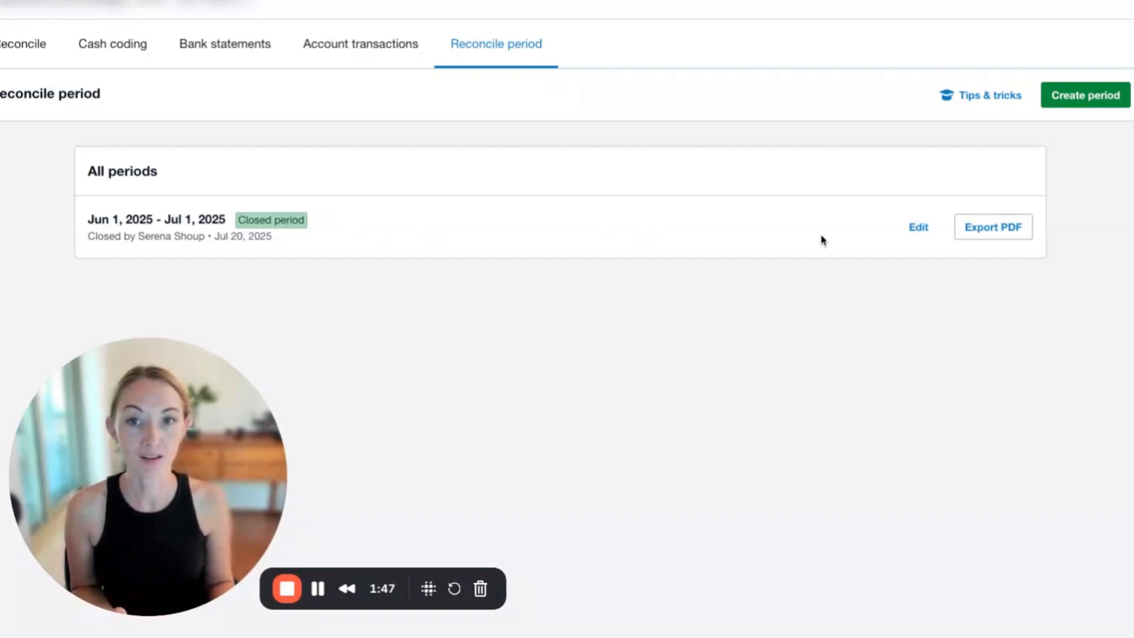
click(1097, 106)
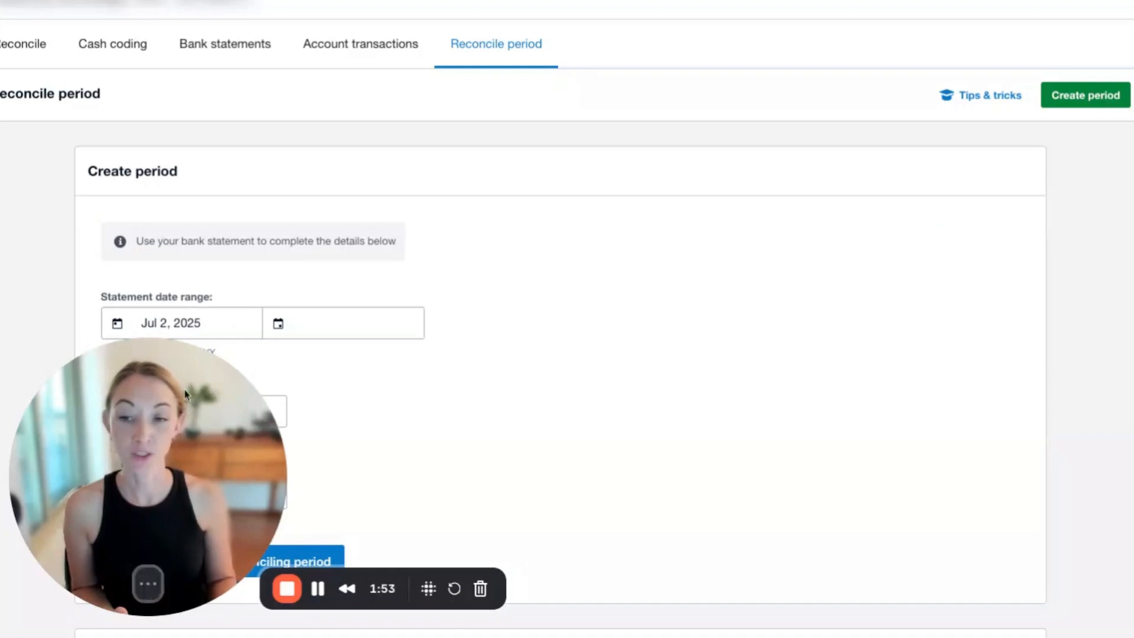
click(141, 583)
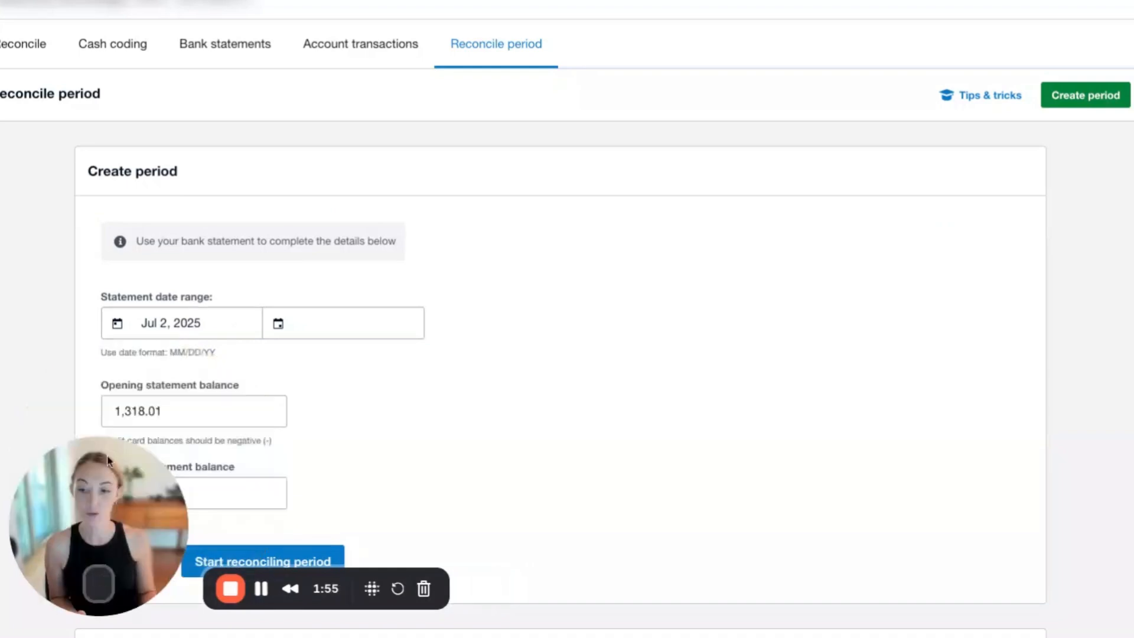
drag(107, 472, 1041, 486)
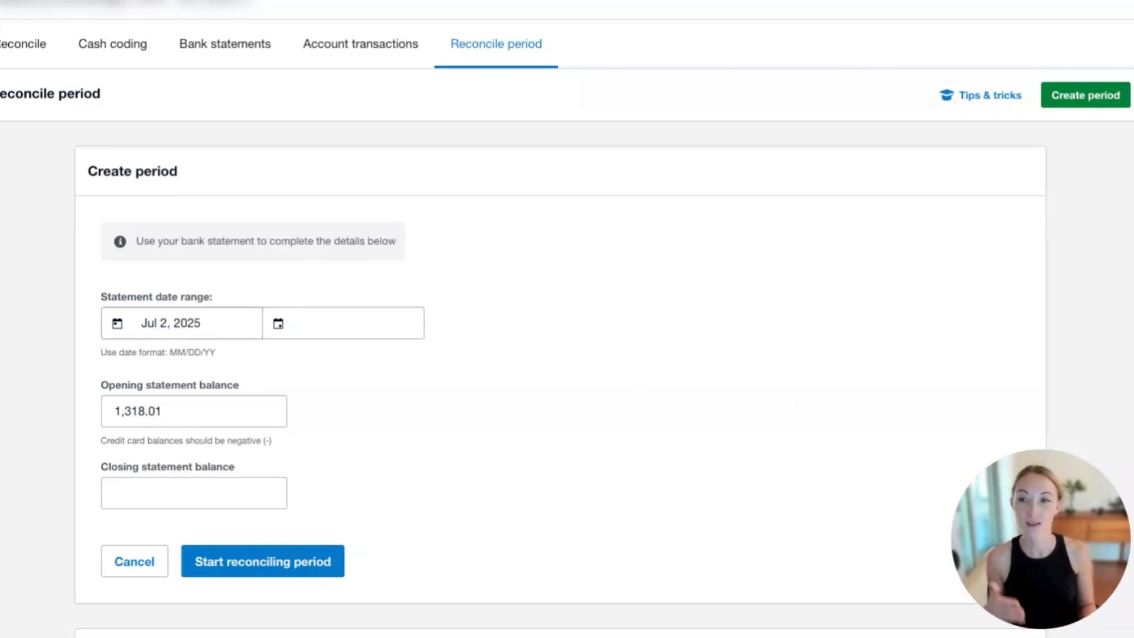
Set the new period's statement date range to Aug 1, 2025 through Aug 31, 2025
click(196, 326)
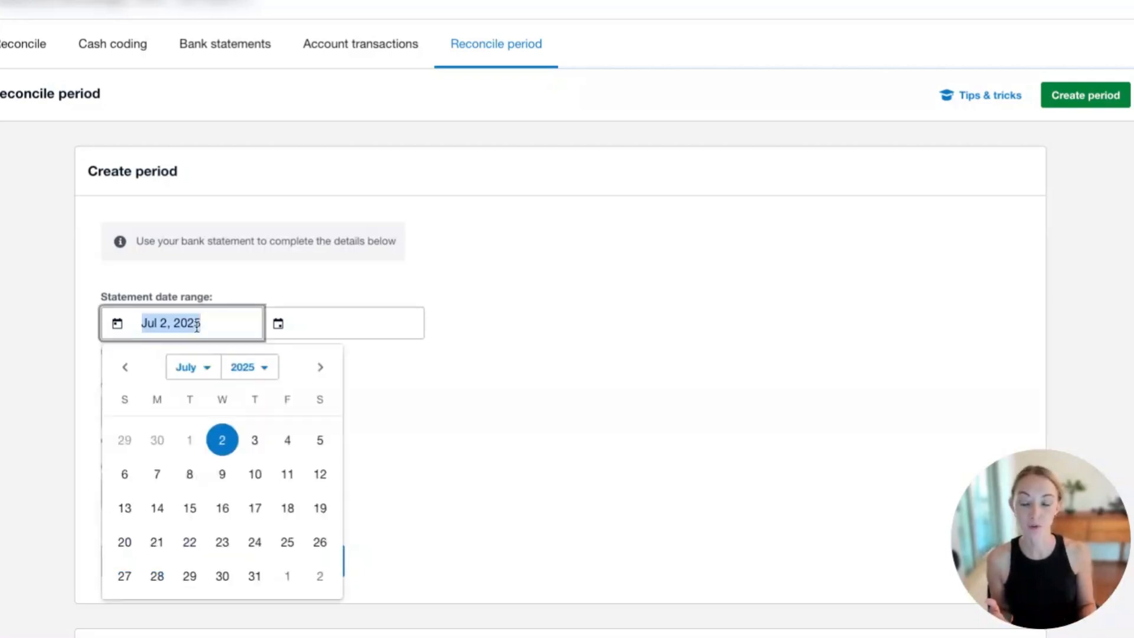
click(214, 372)
click(212, 391)
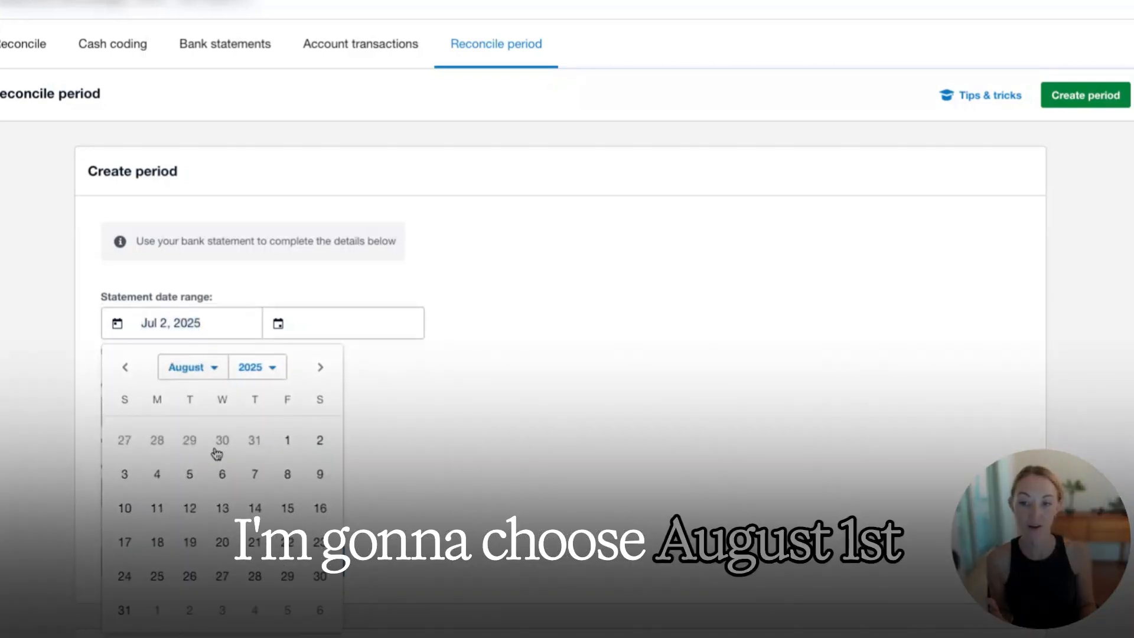
click(293, 449)
click(270, 326)
click(286, 279)
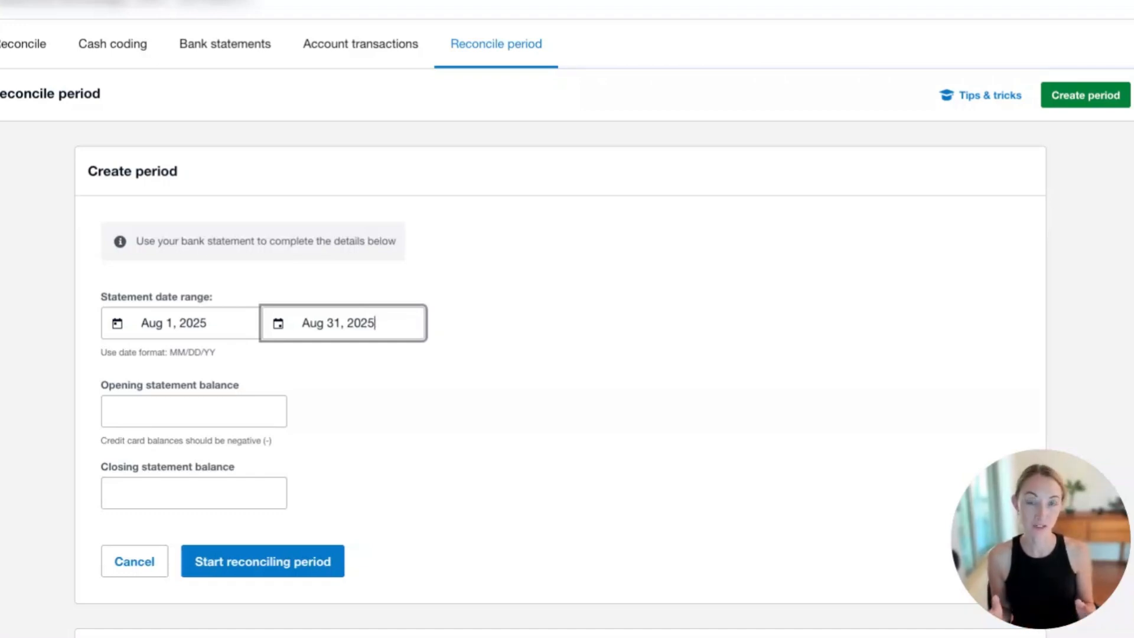
Enter an opening statement balance of 1318.01 and a closing balance of 5218.22, and start reconciling the August period
click(182, 410)
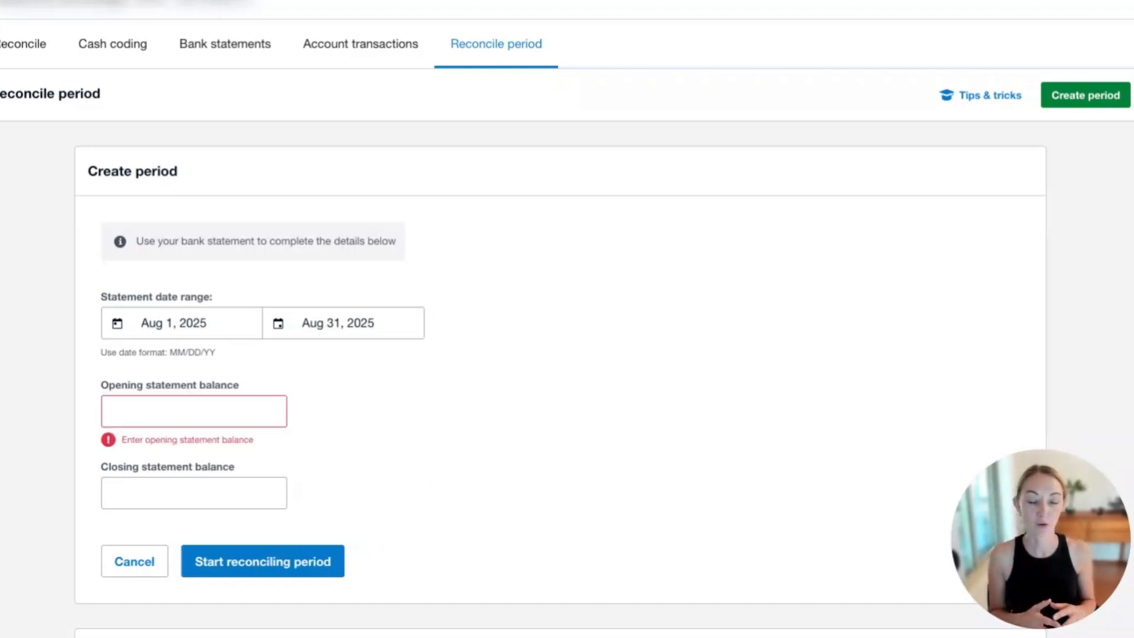
click(194, 411)
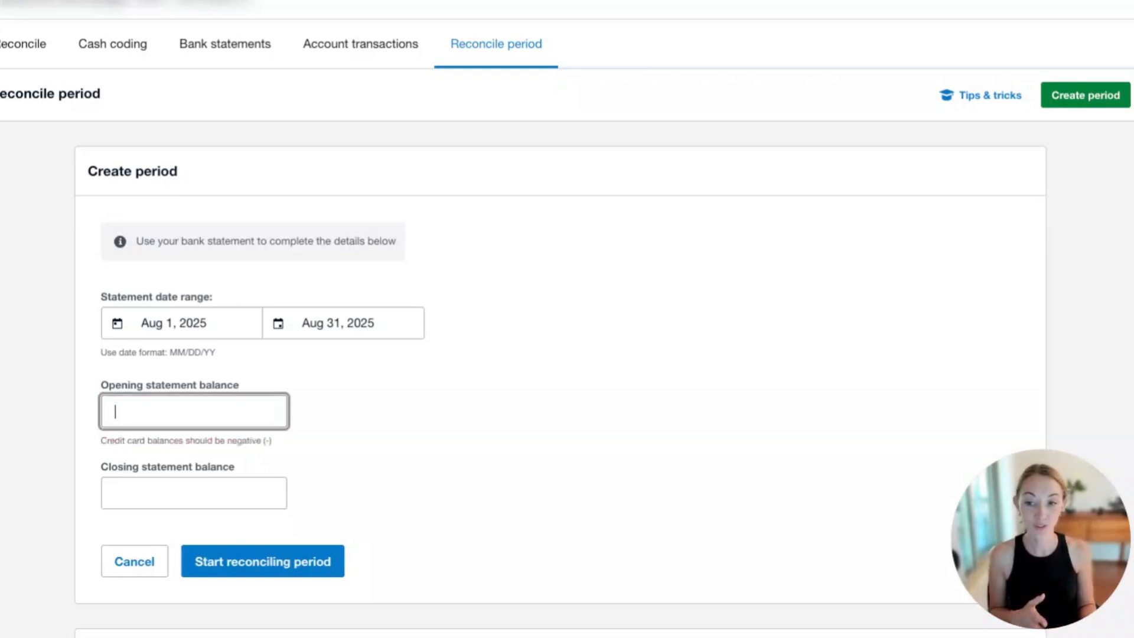
text(1318.01)
click(233, 481)
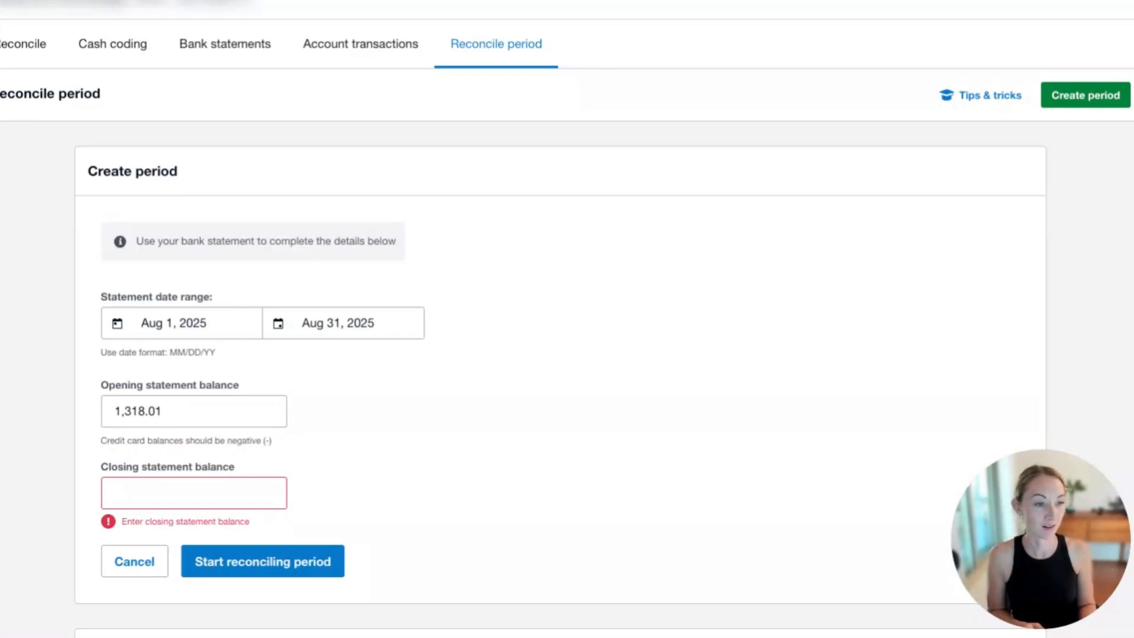
text(5218.22)
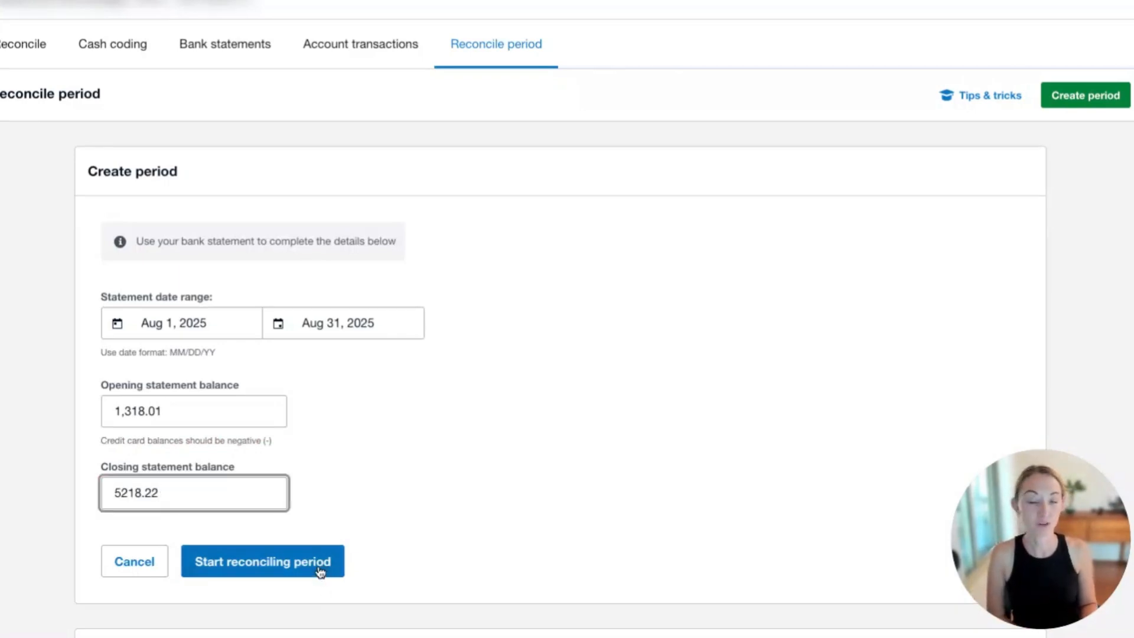
click(319, 567)
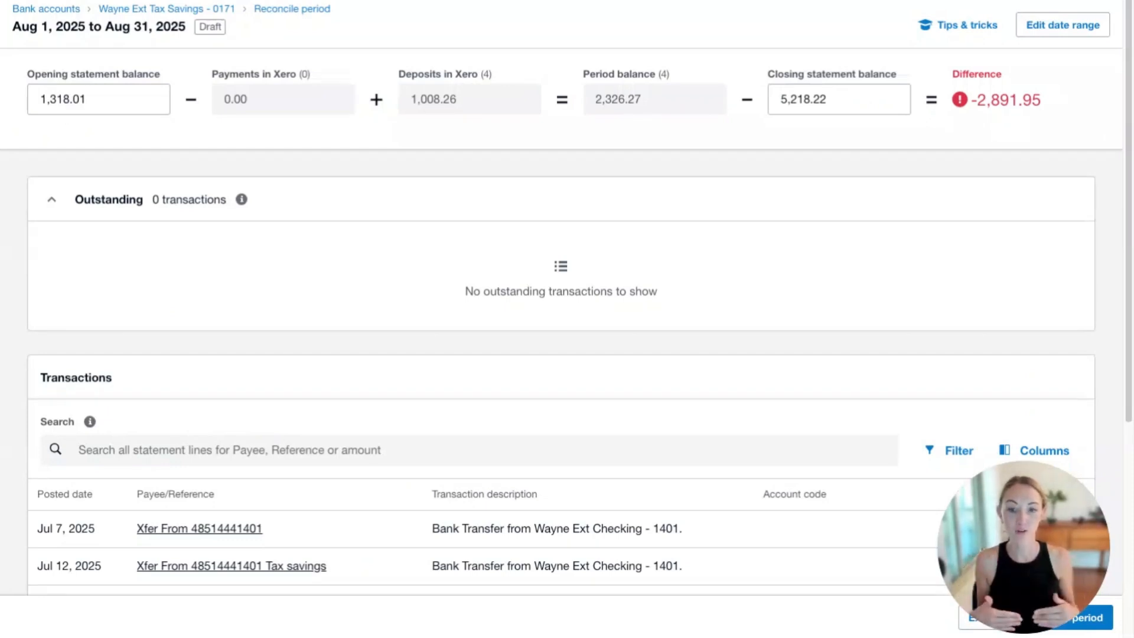
Review the transactions in the August draft and exit it to the list of periods, leaving the closed June period unedited
scroll(802, 404, down, 5)
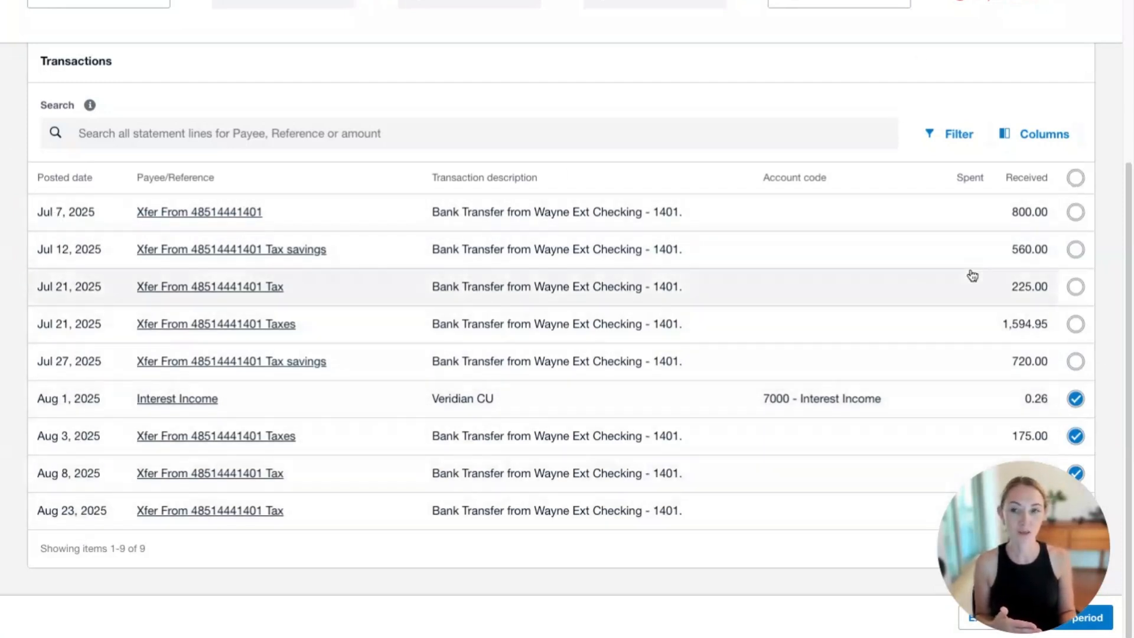
scroll(969, 275, up, 5)
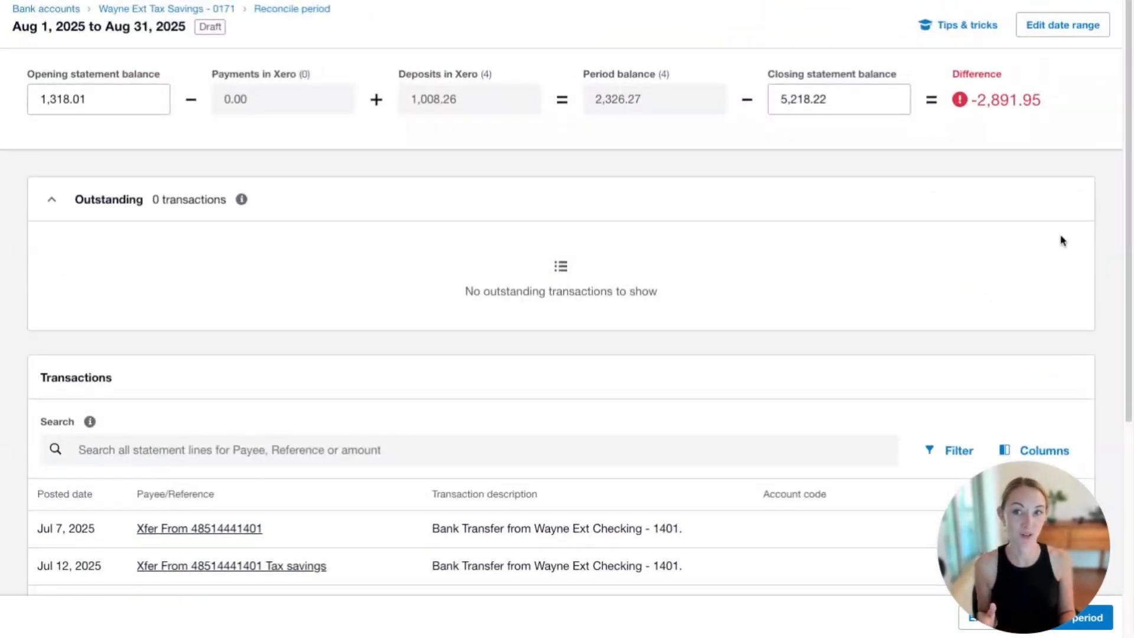
scroll(1063, 266, down, 5)
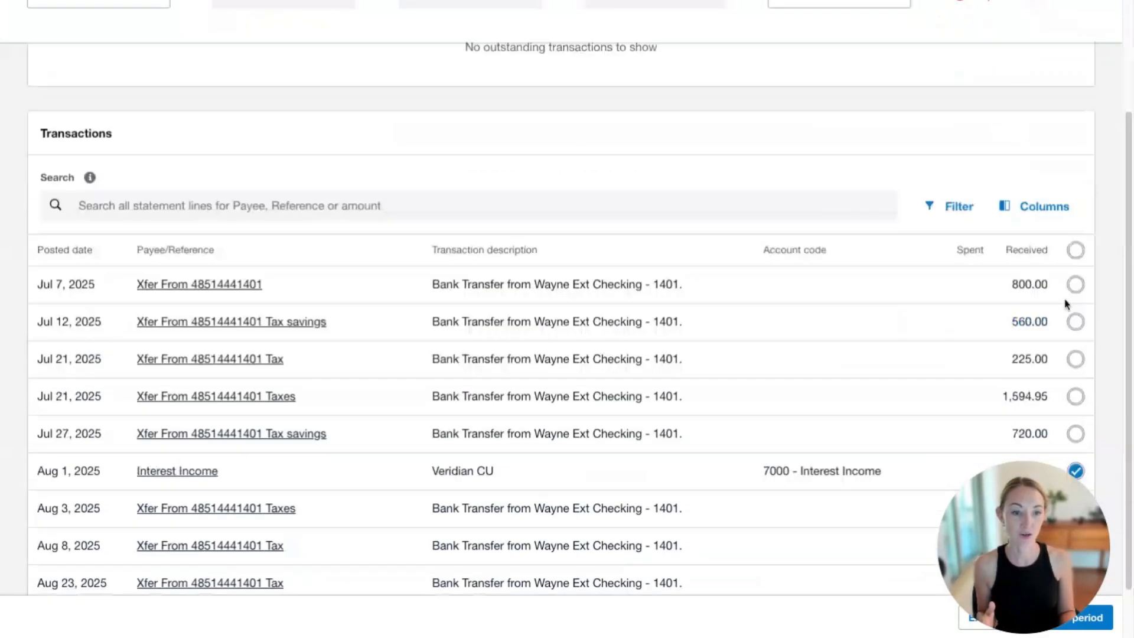
click(988, 617)
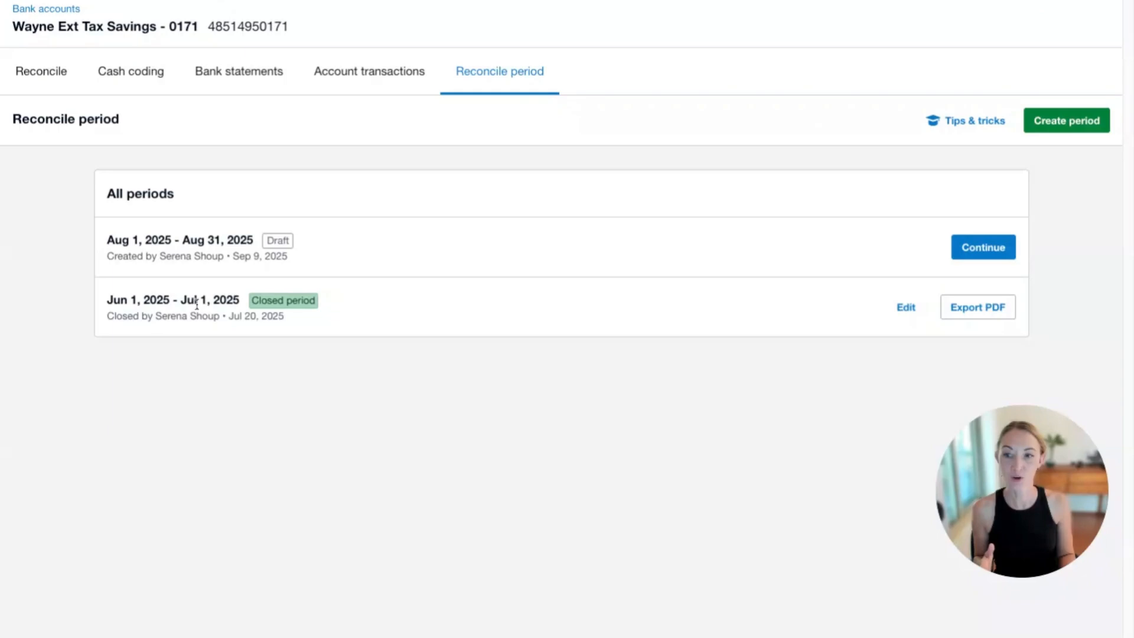
click(908, 308)
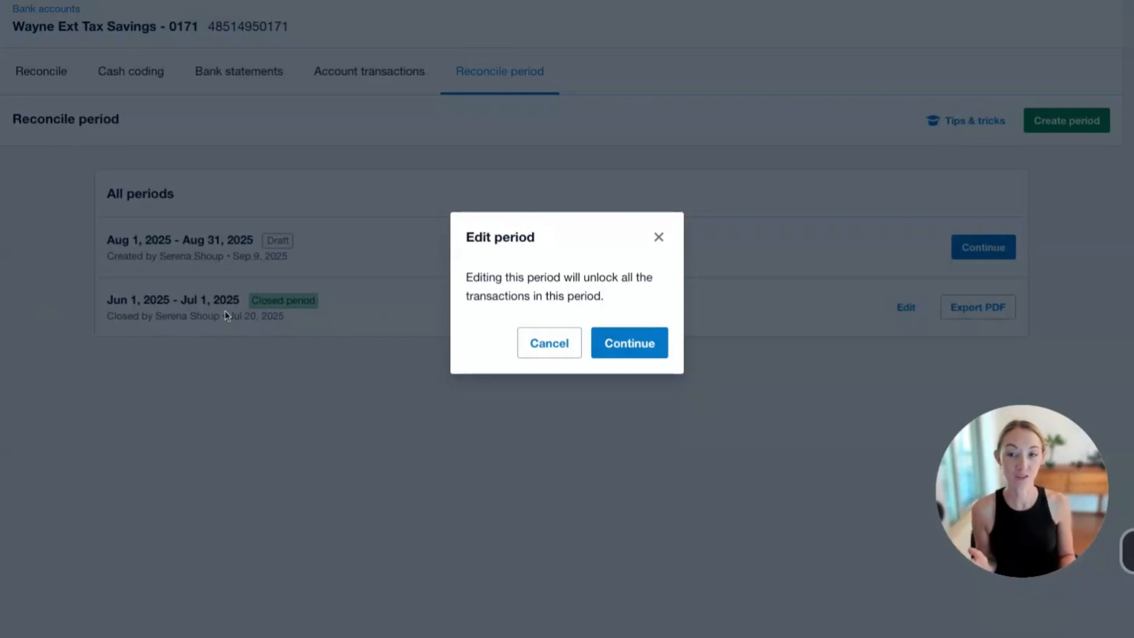
click(549, 347)
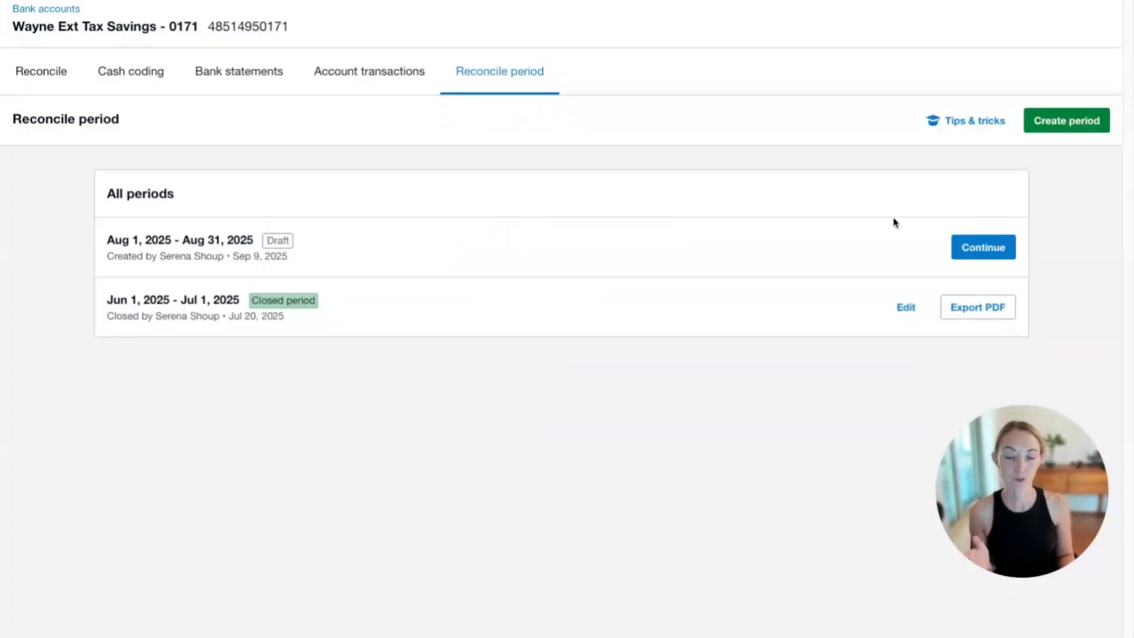
Create another reconciliation period with a statement date range of Jul 2, 2025 to Jul 31, 2025
click(1090, 122)
click(179, 340)
click(229, 385)
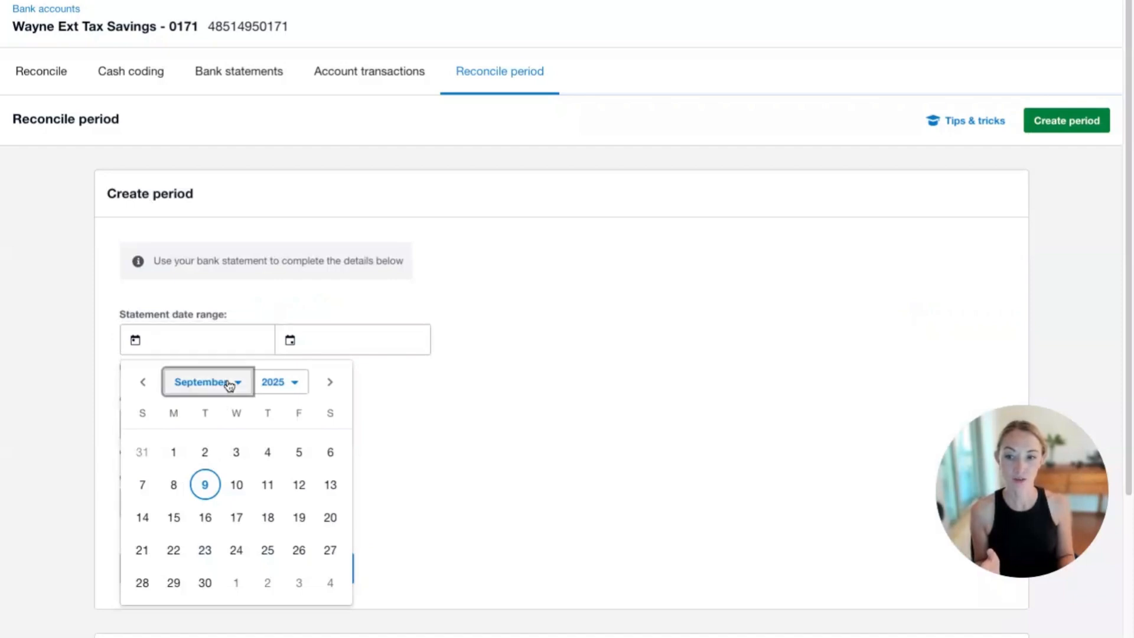
click(200, 464)
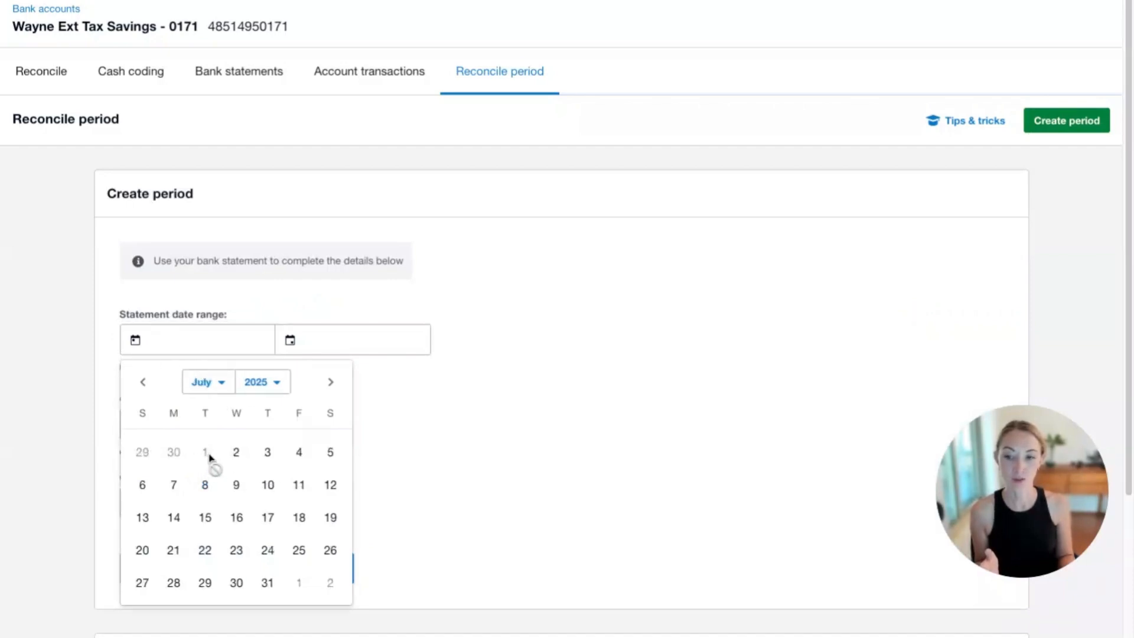
click(238, 458)
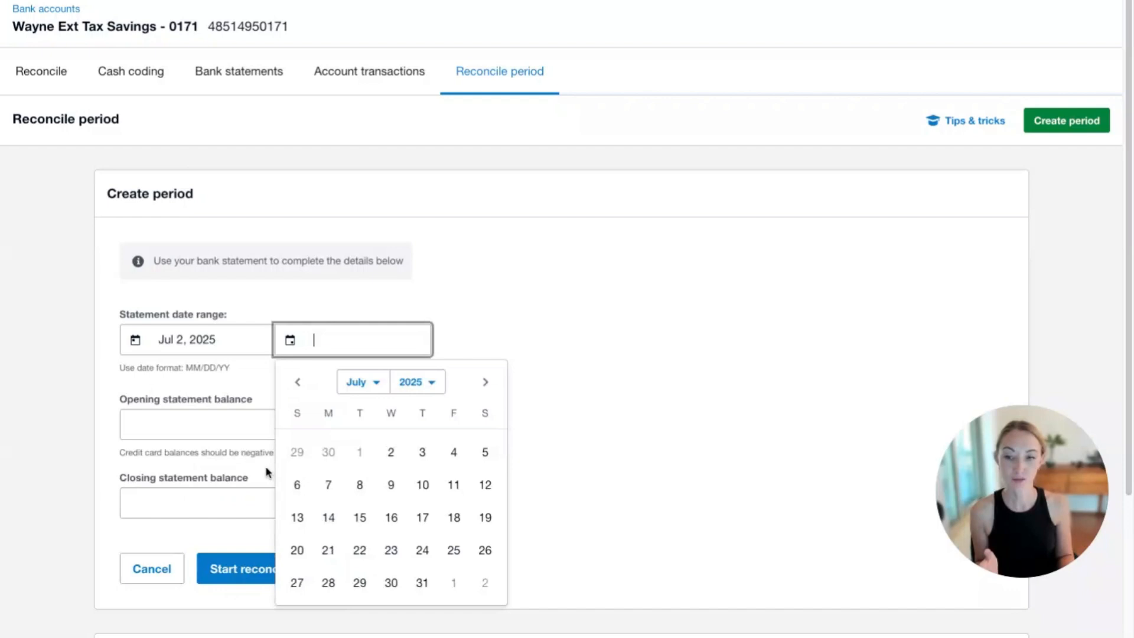
click(423, 583)
Enter a closing statement balance of 5218.22 and an opening balance of 1318.01, and start reconciling the July period
click(234, 421)
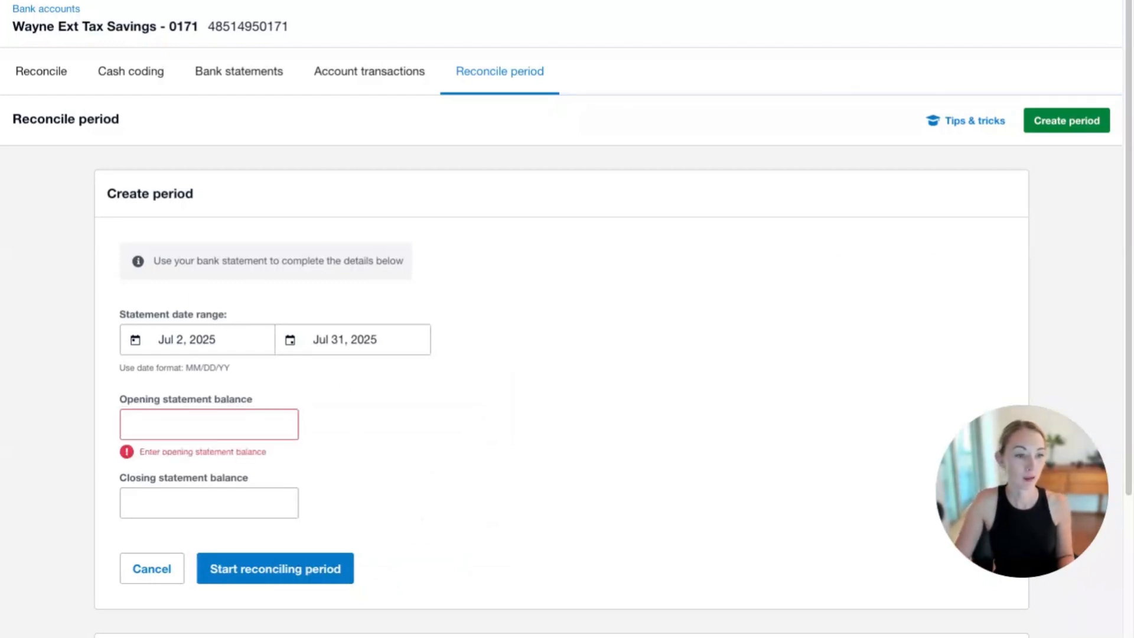
click(235, 502)
text(5218.22)
click(228, 431)
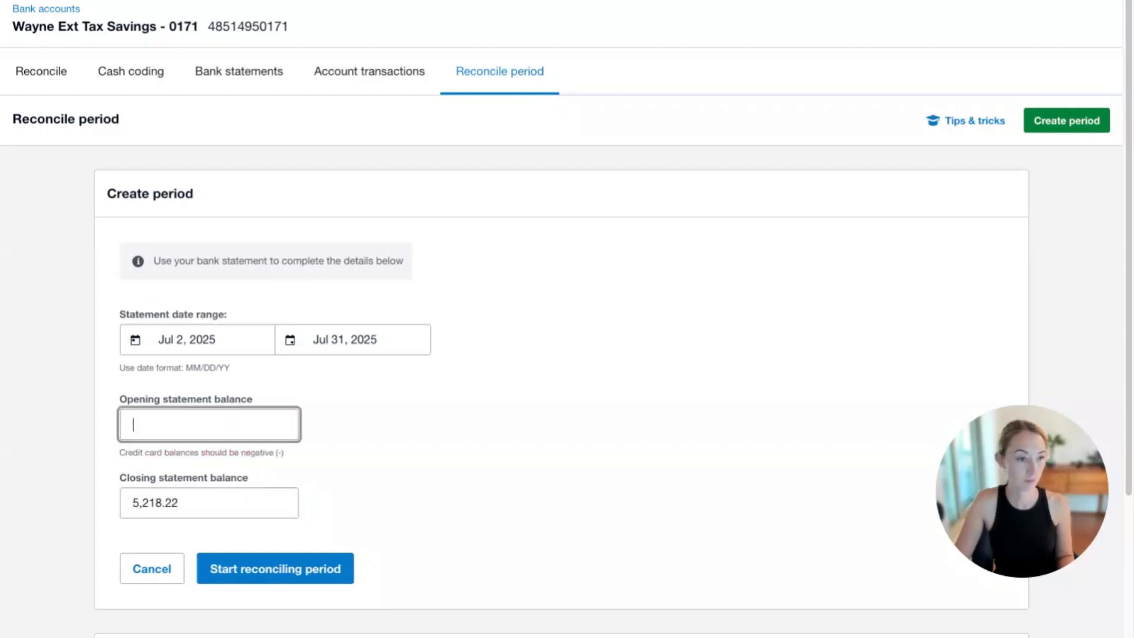
click(256, 423)
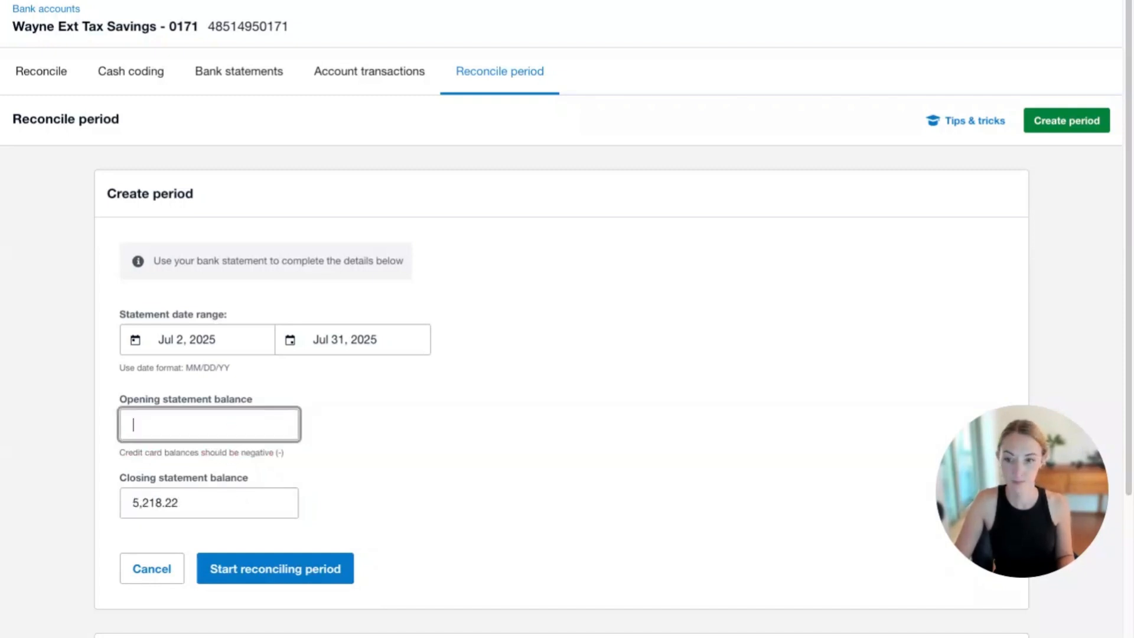
text(1318.01)
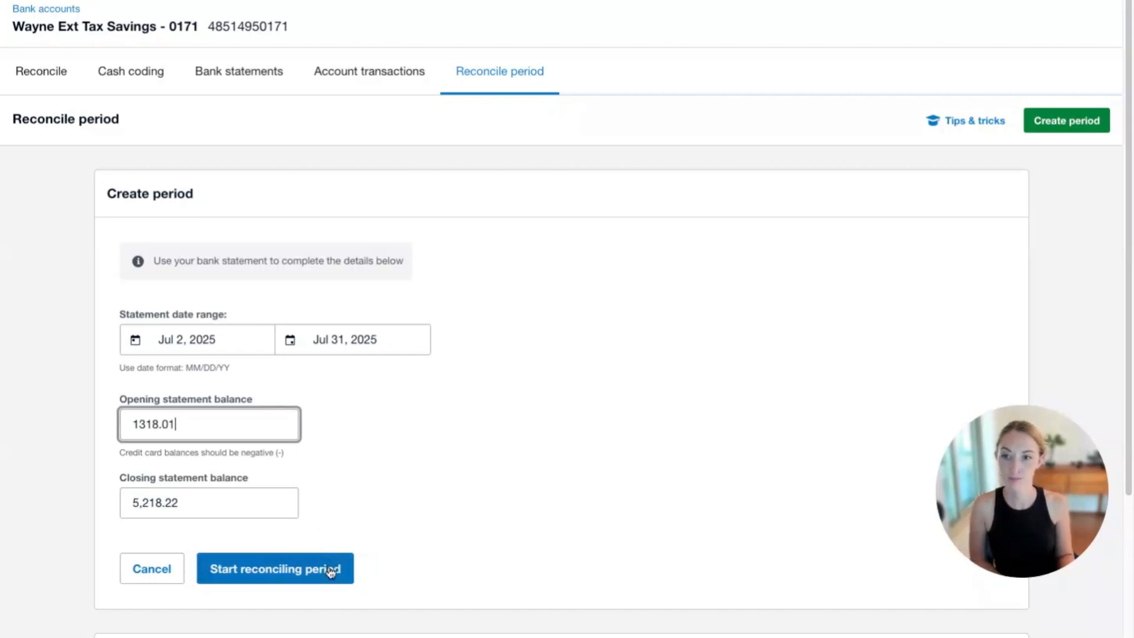
click(331, 570)
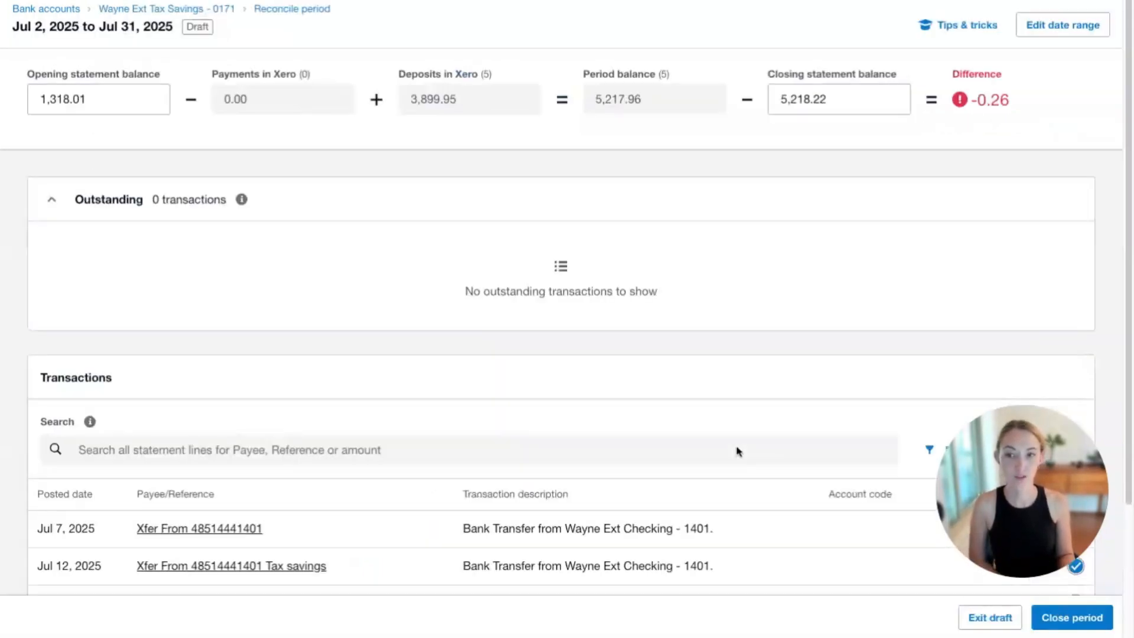
Check the July draft's transactions and try to extend its statement date range to end on Sep 1, 2025
scroll(883, 378, down, 3)
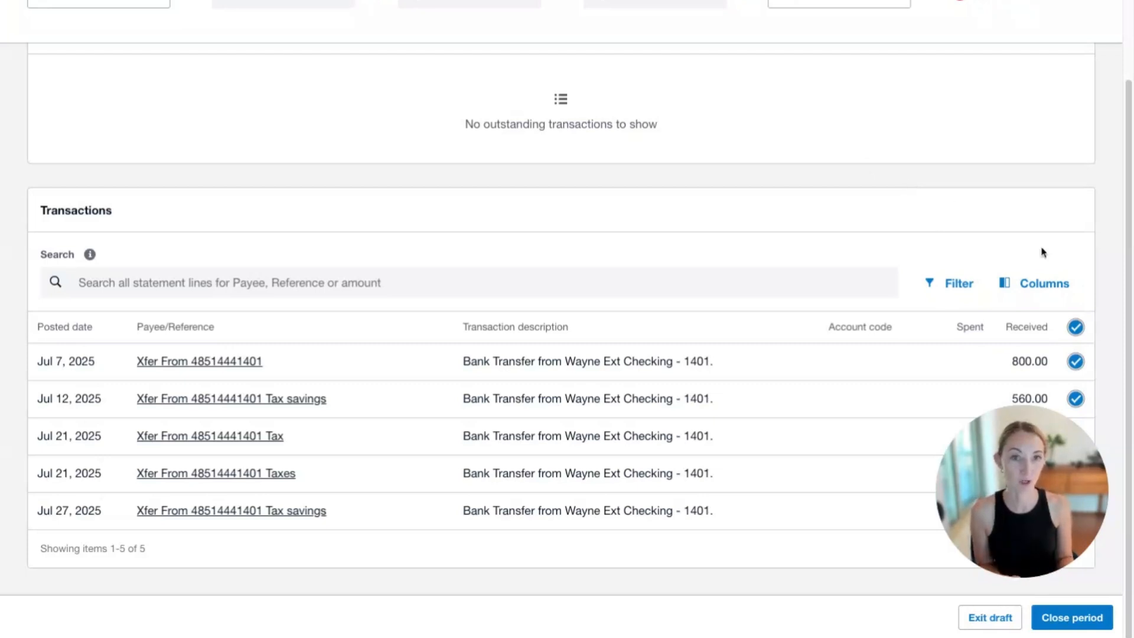
scroll(860, 283, up, 5)
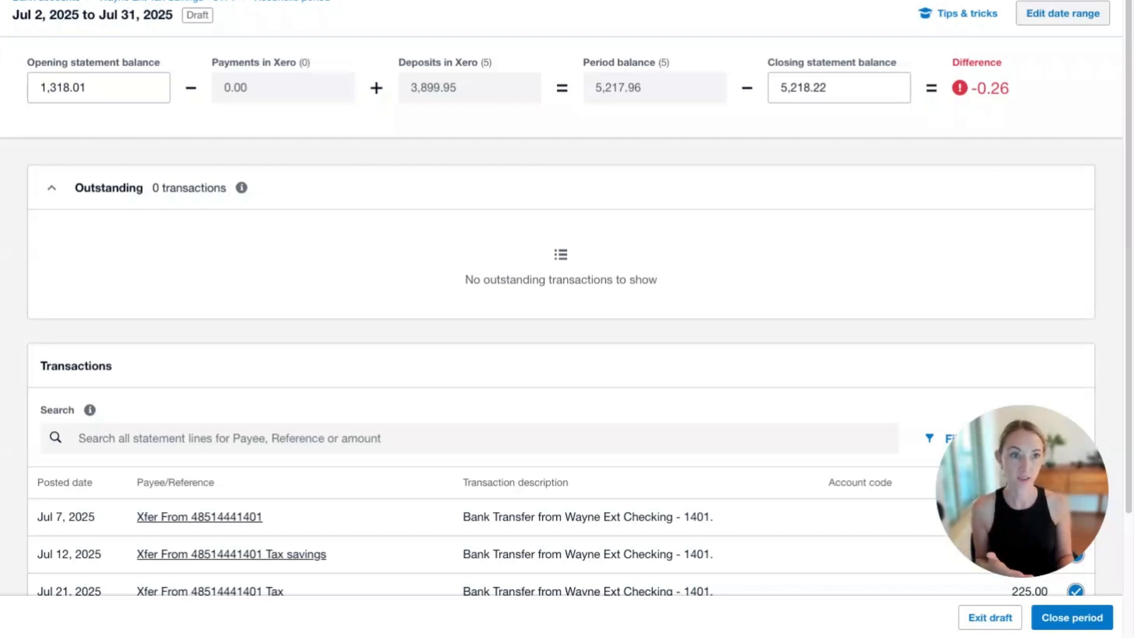
click(1063, 13)
click(684, 330)
click(663, 383)
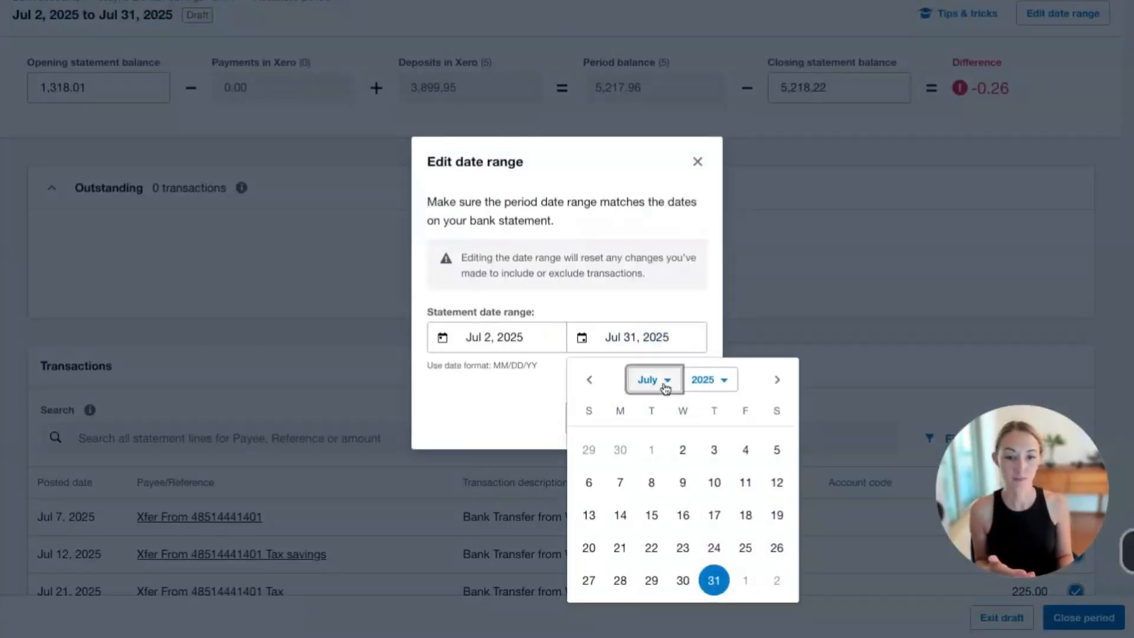
click(667, 394)
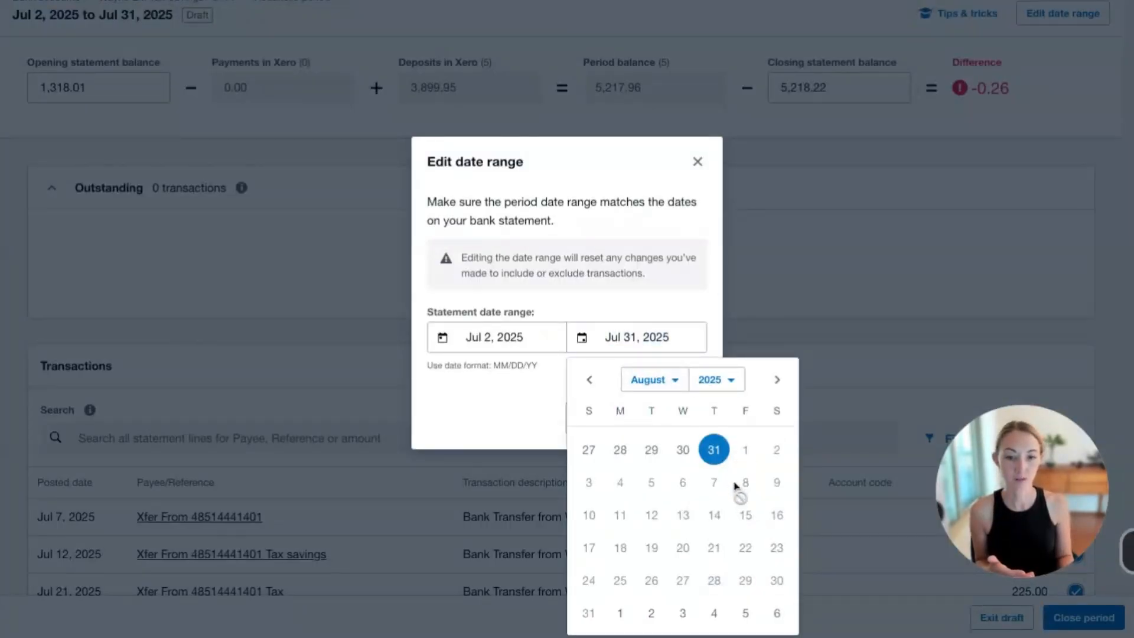
click(630, 625)
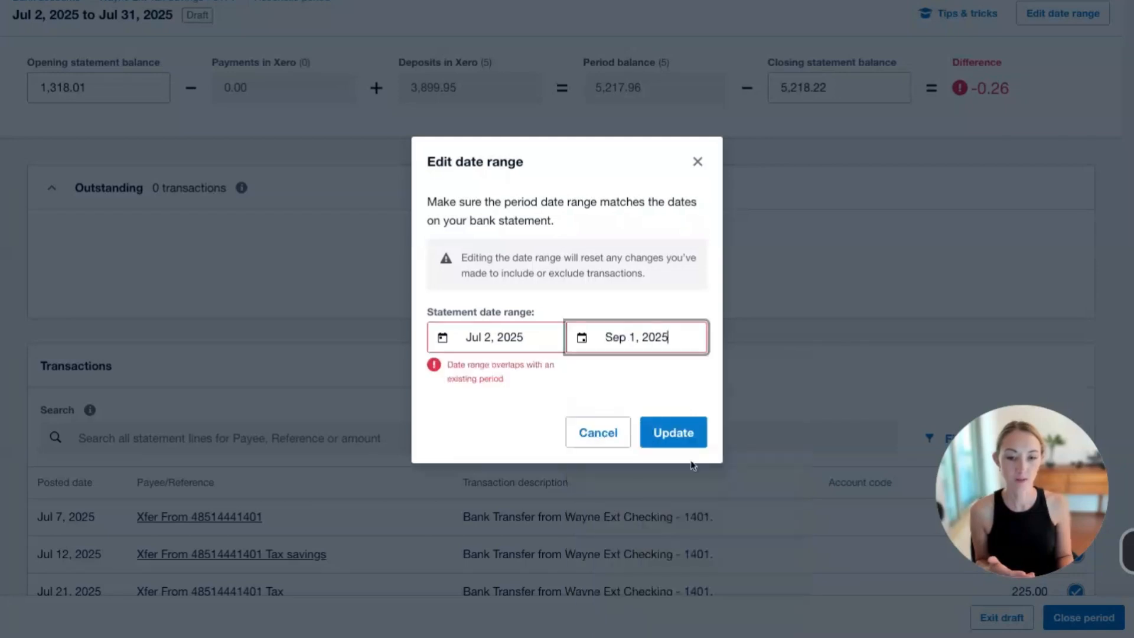
Set the end of the July draft's statement date range back to Jul 31, 2025
click(647, 349)
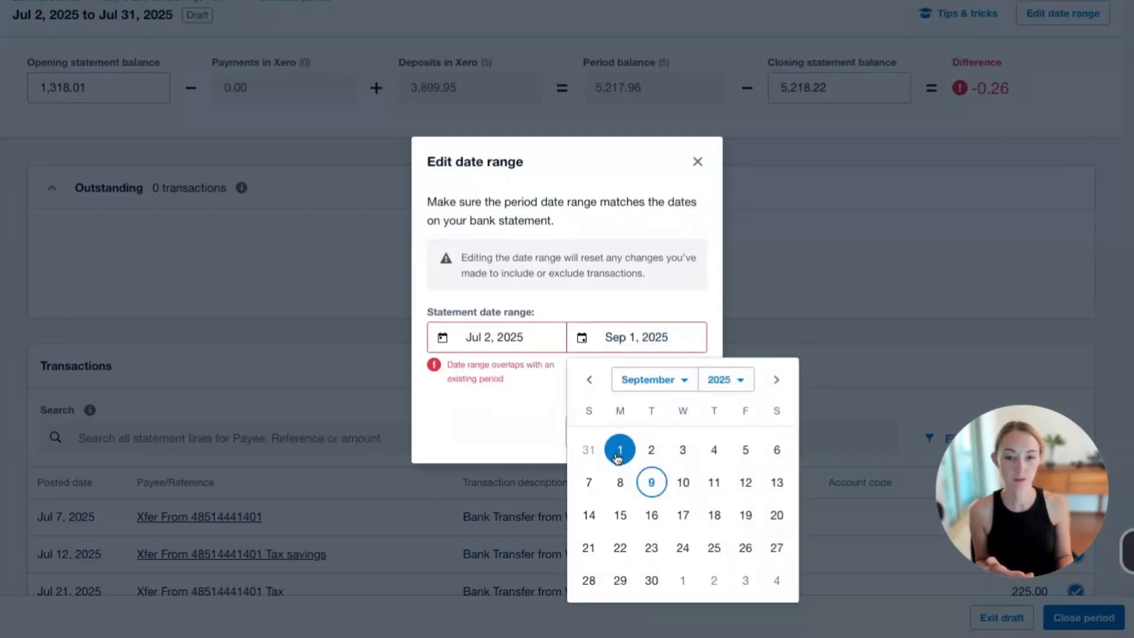
click(591, 379)
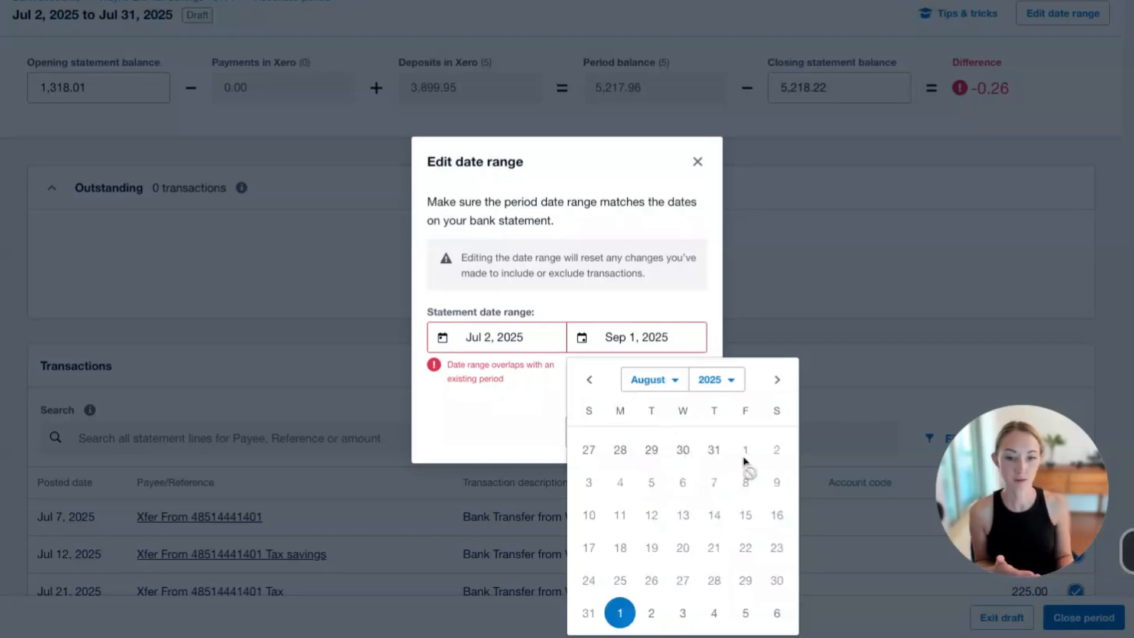
click(716, 451)
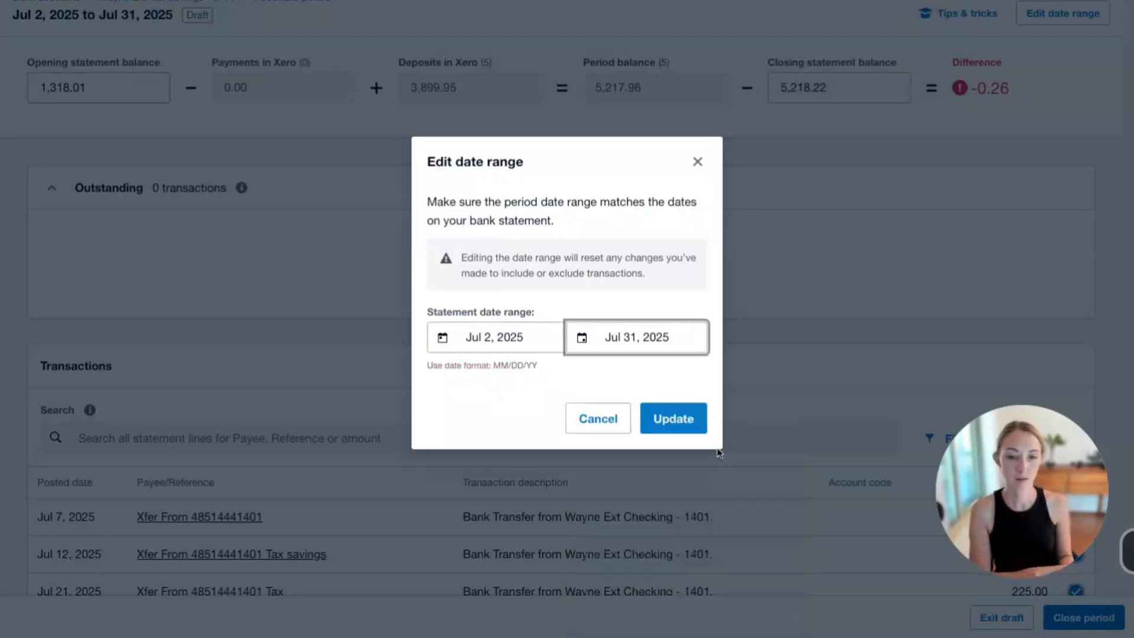
Leave the July draft and set the start of the August draft's statement date range to Aug 2, 2025
click(598, 416)
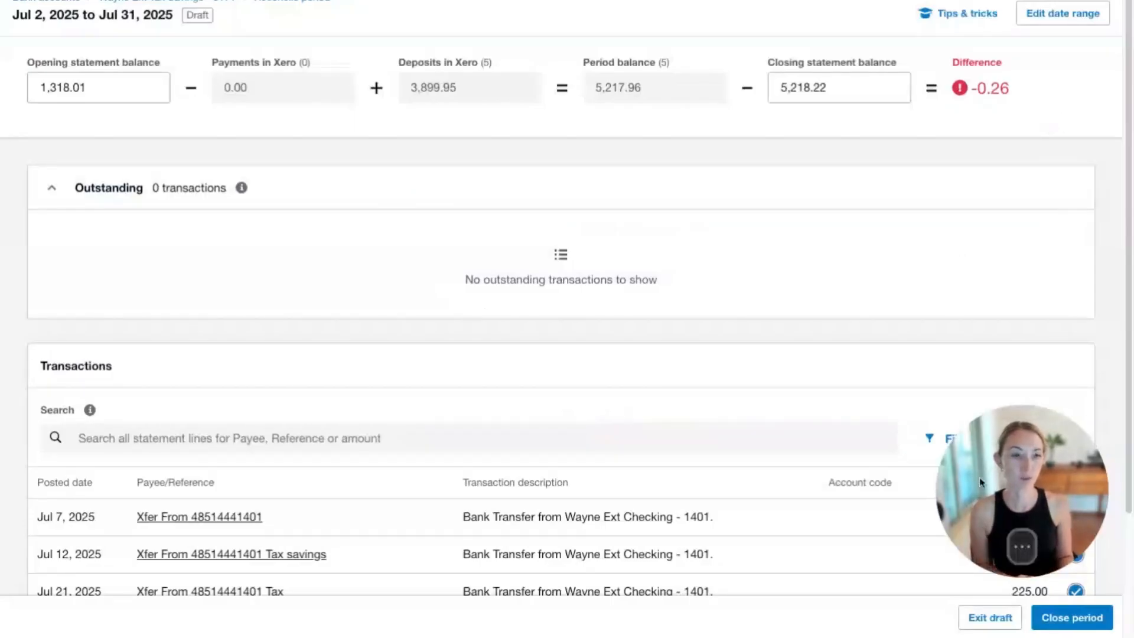
click(989, 617)
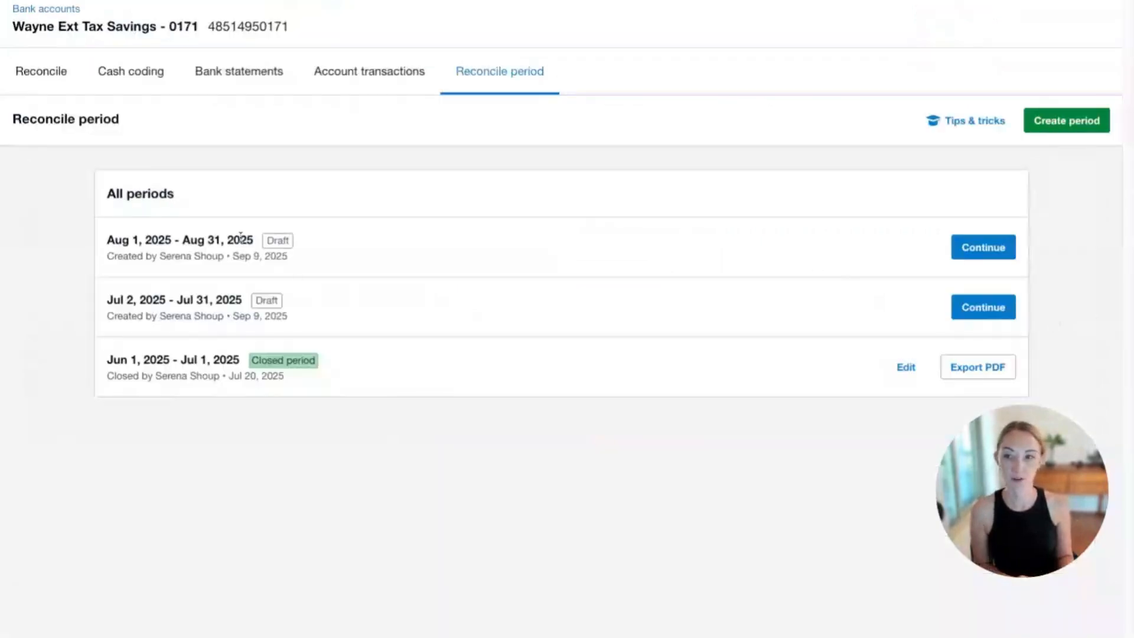
click(991, 253)
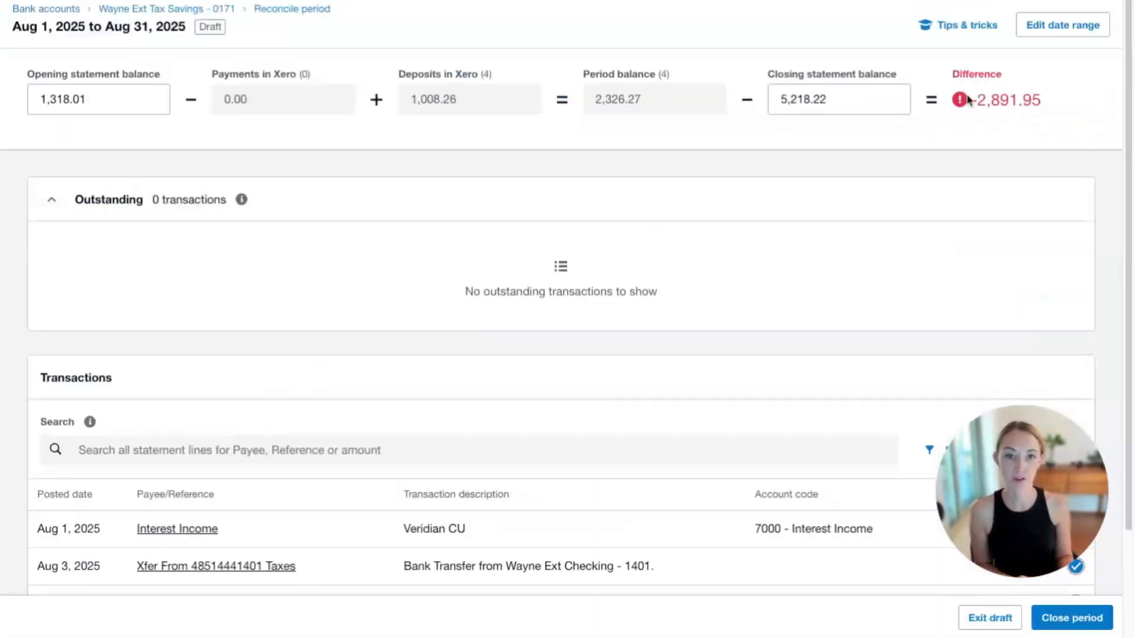
click(1059, 26)
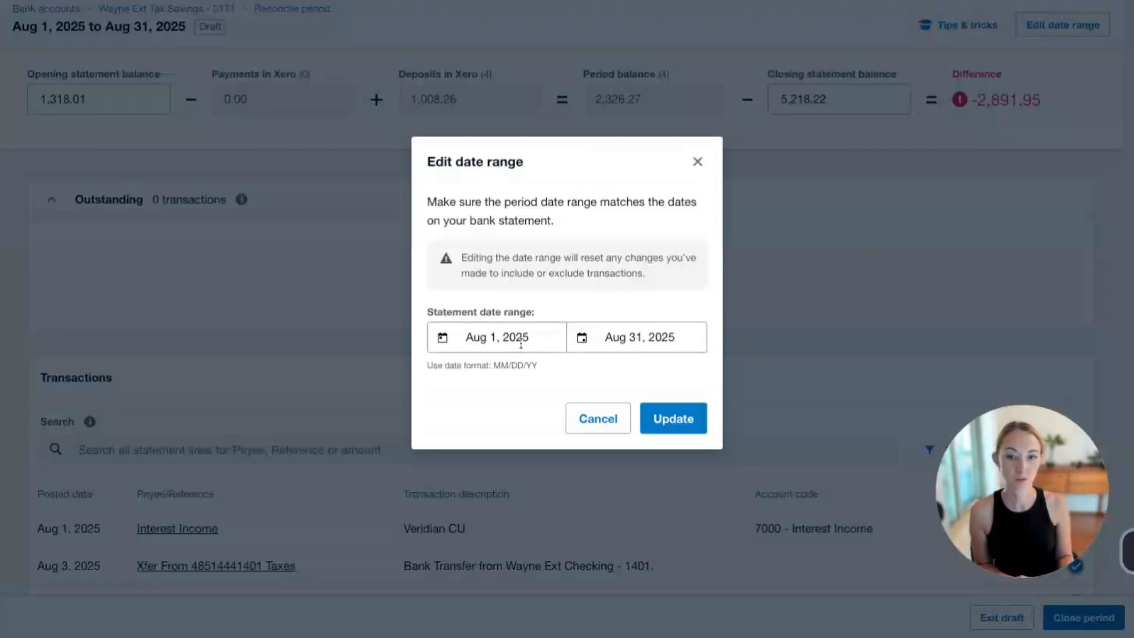
click(532, 334)
click(639, 130)
click(661, 427)
click(993, 616)
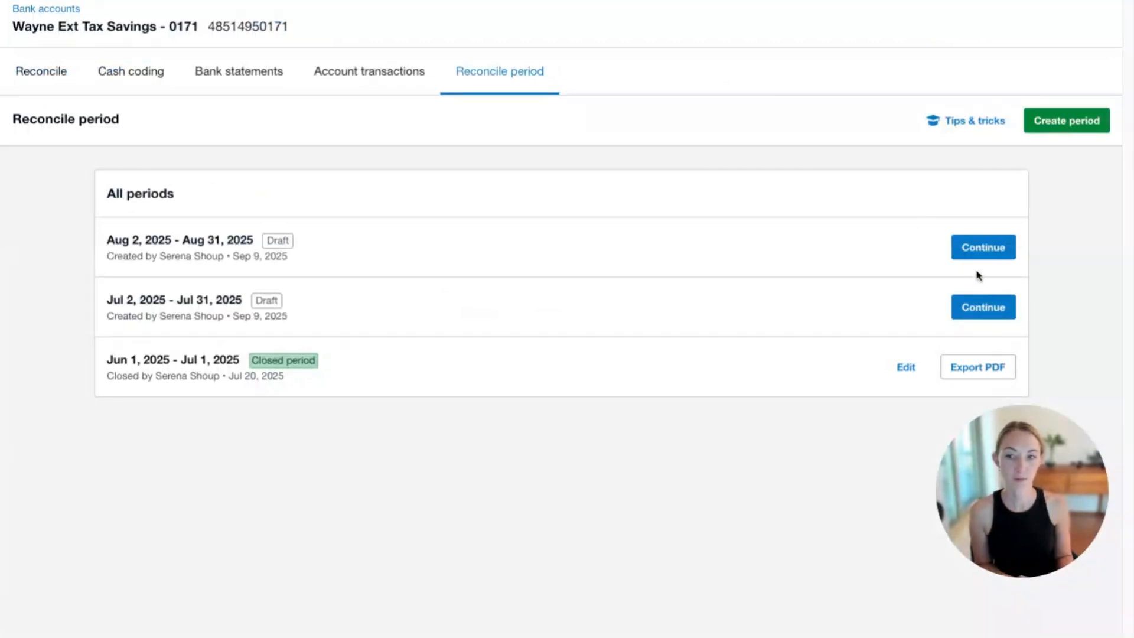
Reopen the July draft and extend the end of its statement date range to Aug 1, 2025
click(979, 317)
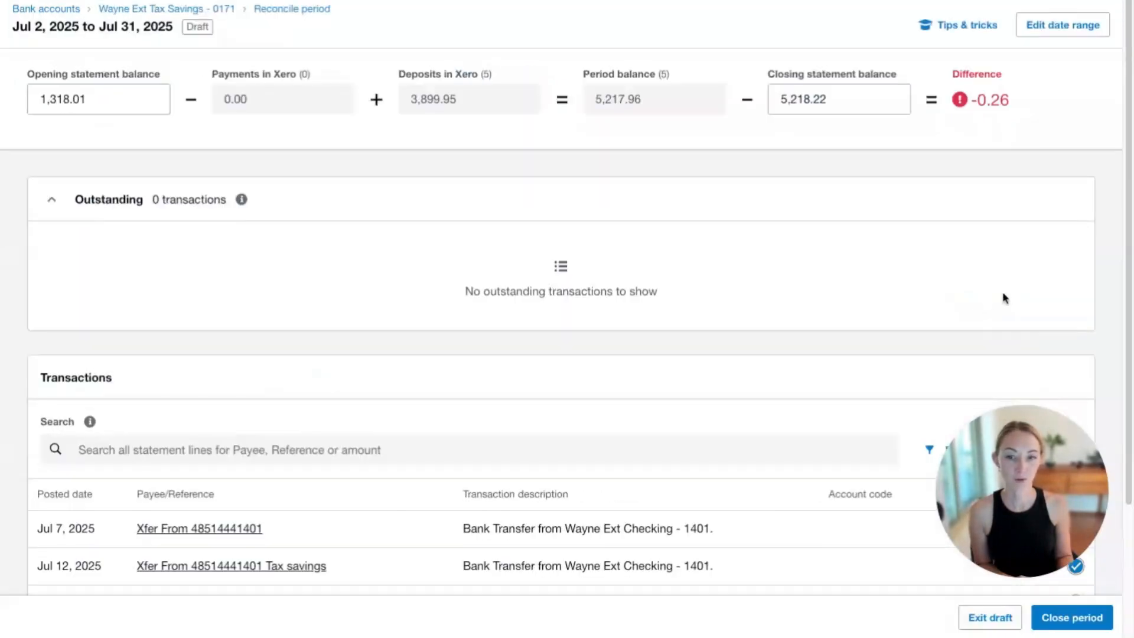
click(1042, 30)
click(649, 338)
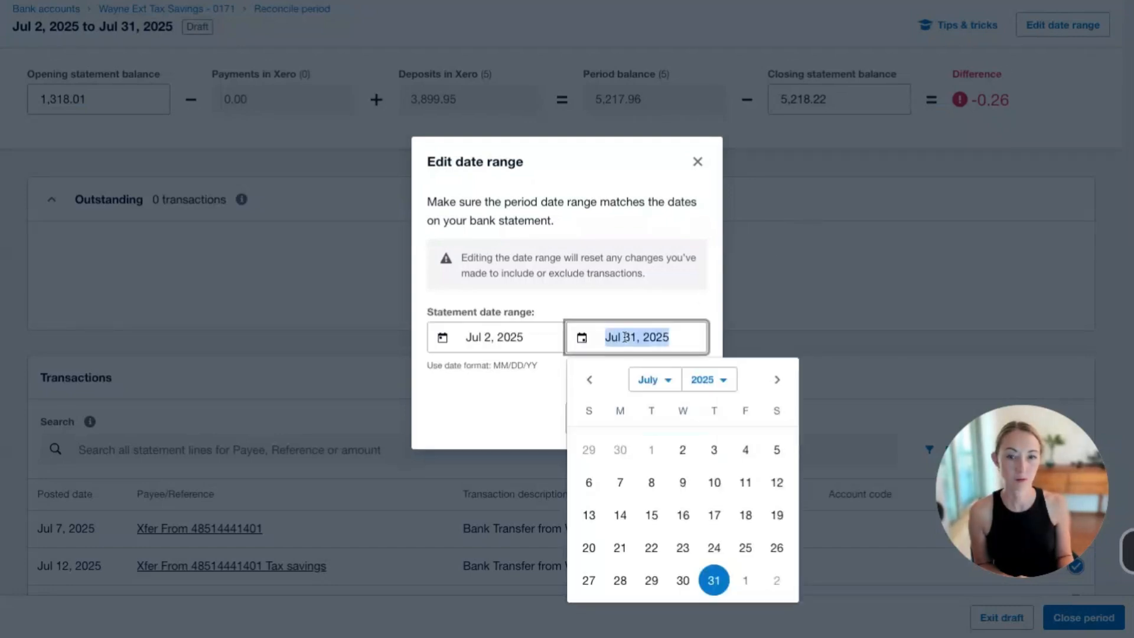
click(743, 587)
click(673, 420)
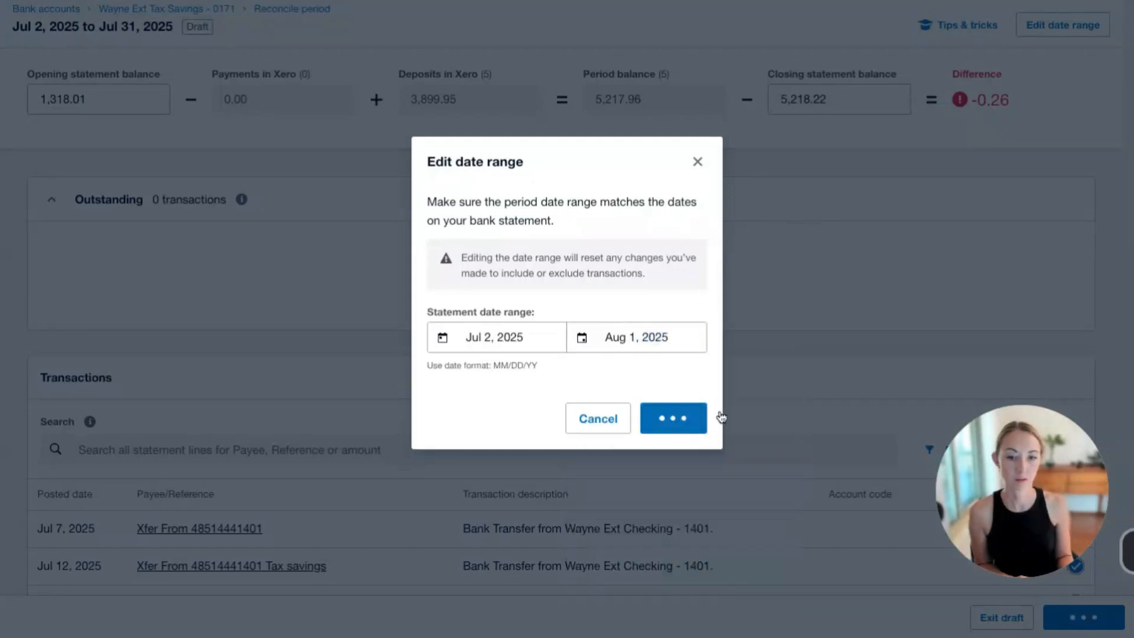
Review the transactions included in the Jul 2 to Aug 1, 2025 draft and close the period
scroll(945, 331, down, 2)
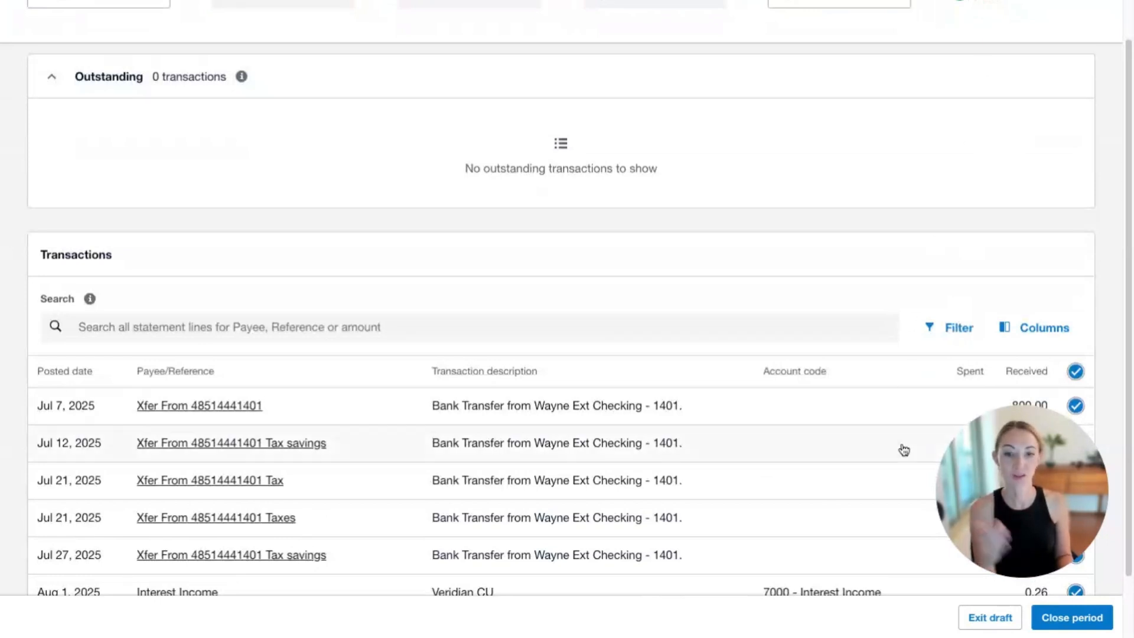
scroll(901, 460, down, 2)
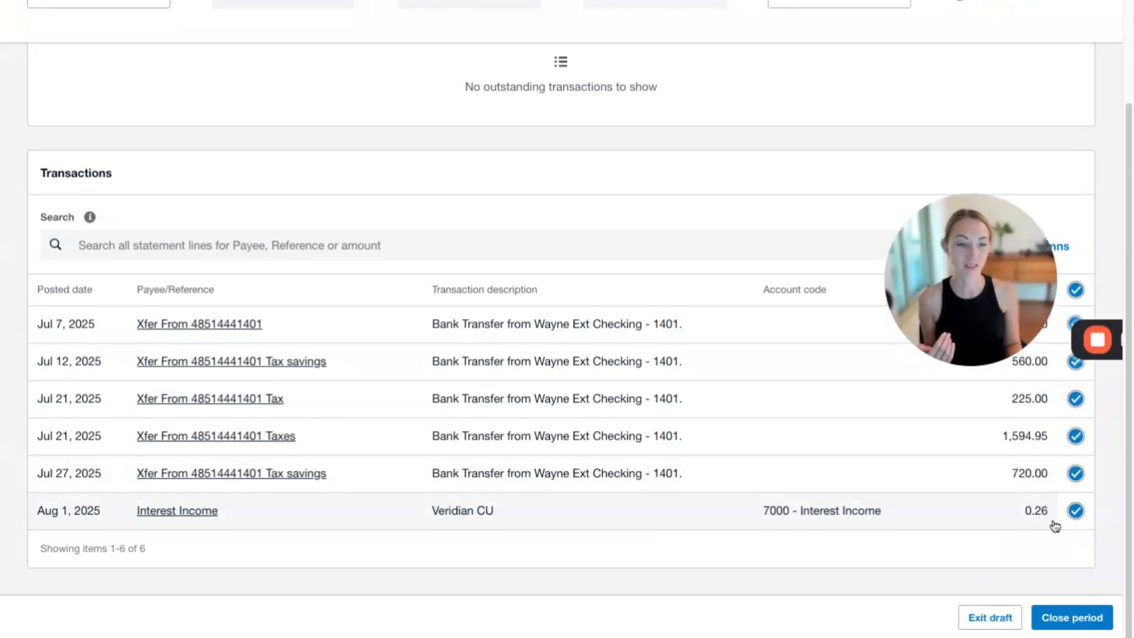
mouse_move(997, 288)
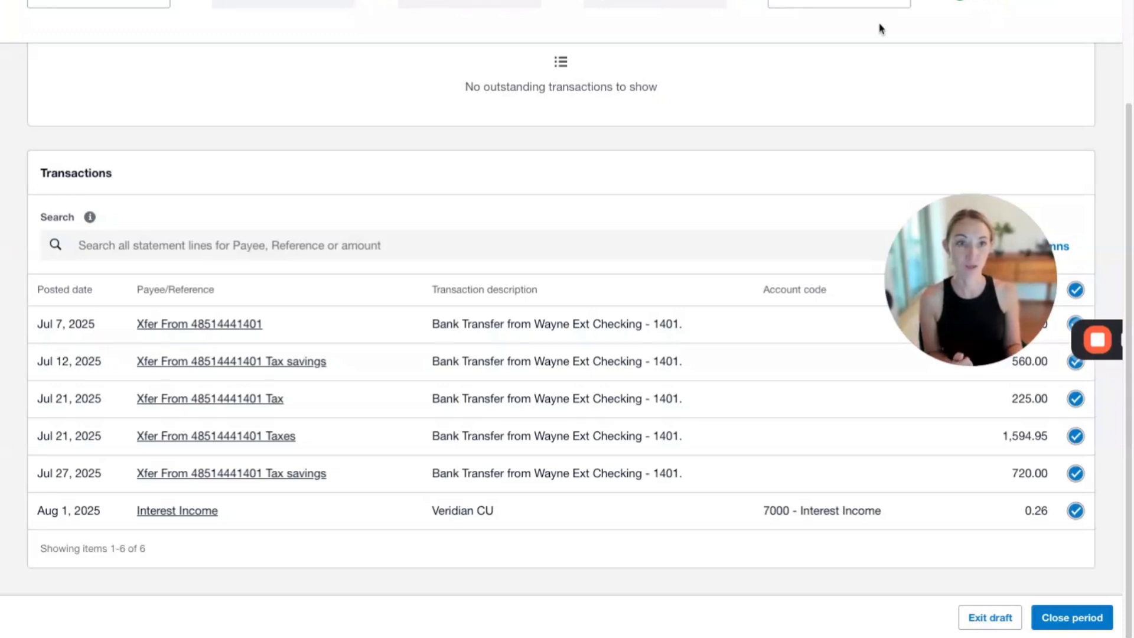
click(1082, 620)
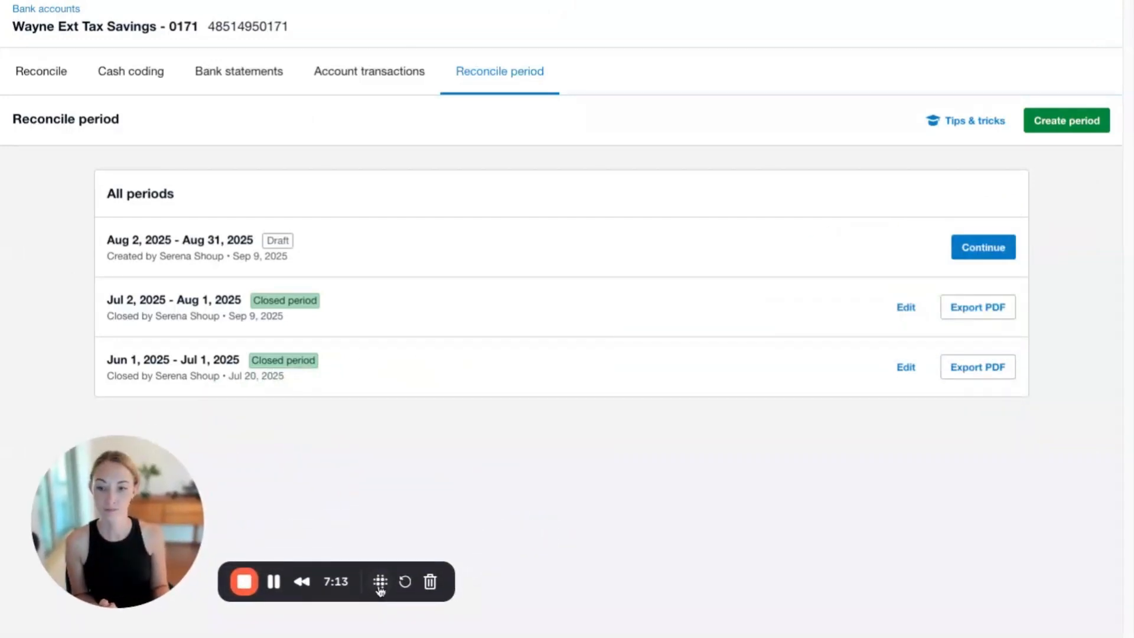
Continue the August draft and set its opening statement balance to 5218.22 and its closing statement balance to 6226.72
click(1001, 254)
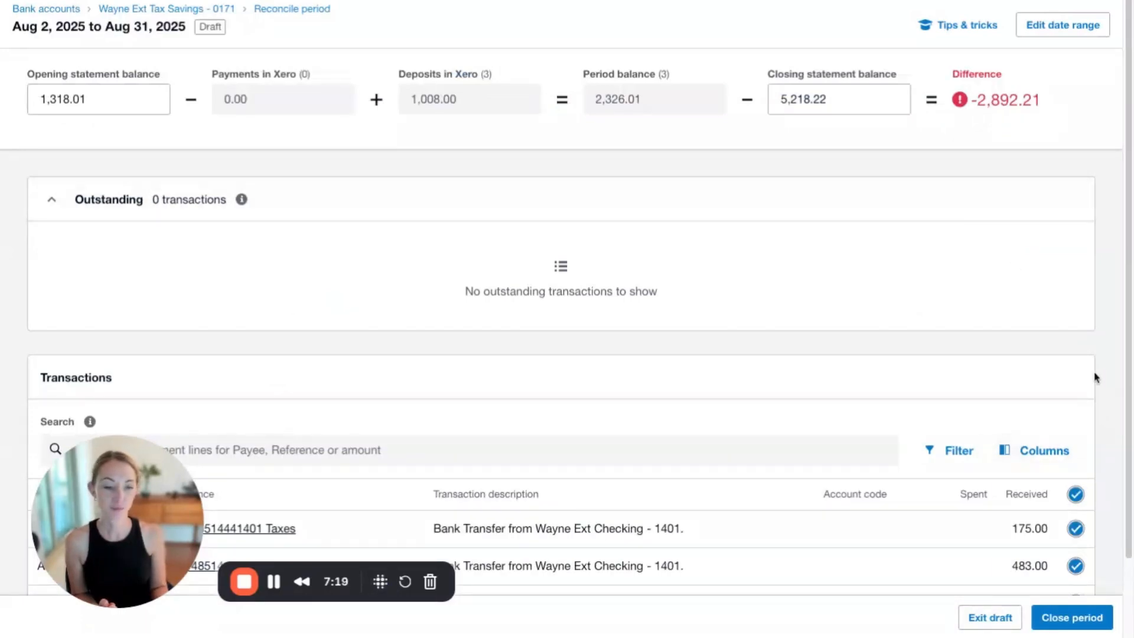
scroll(1095, 377, down, 2)
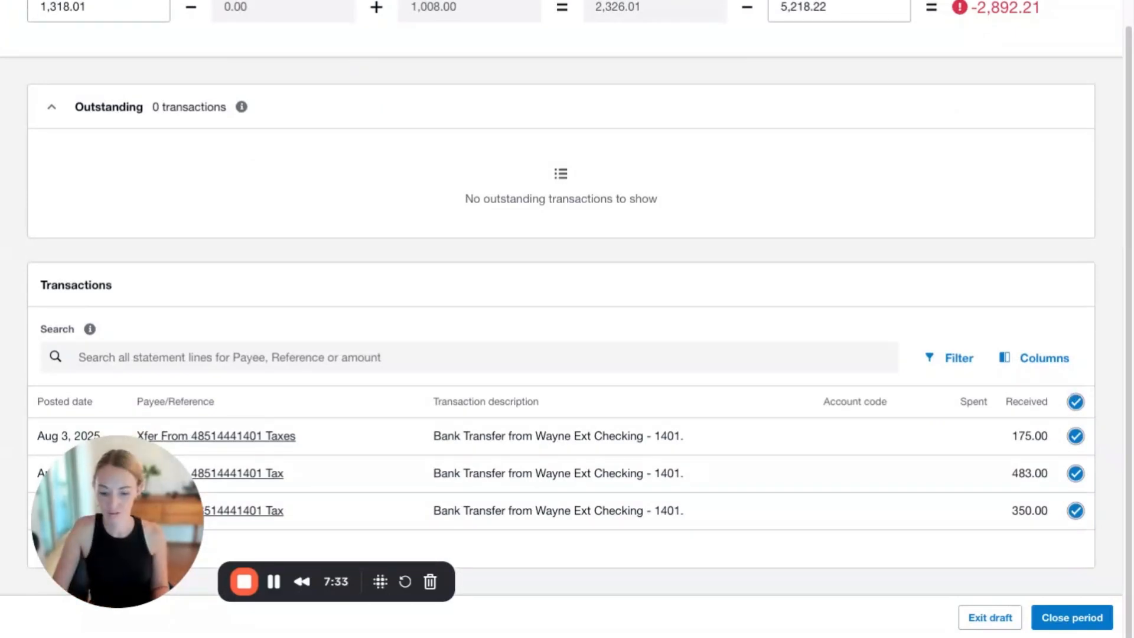
double_click(62, 7)
text(5218.22)
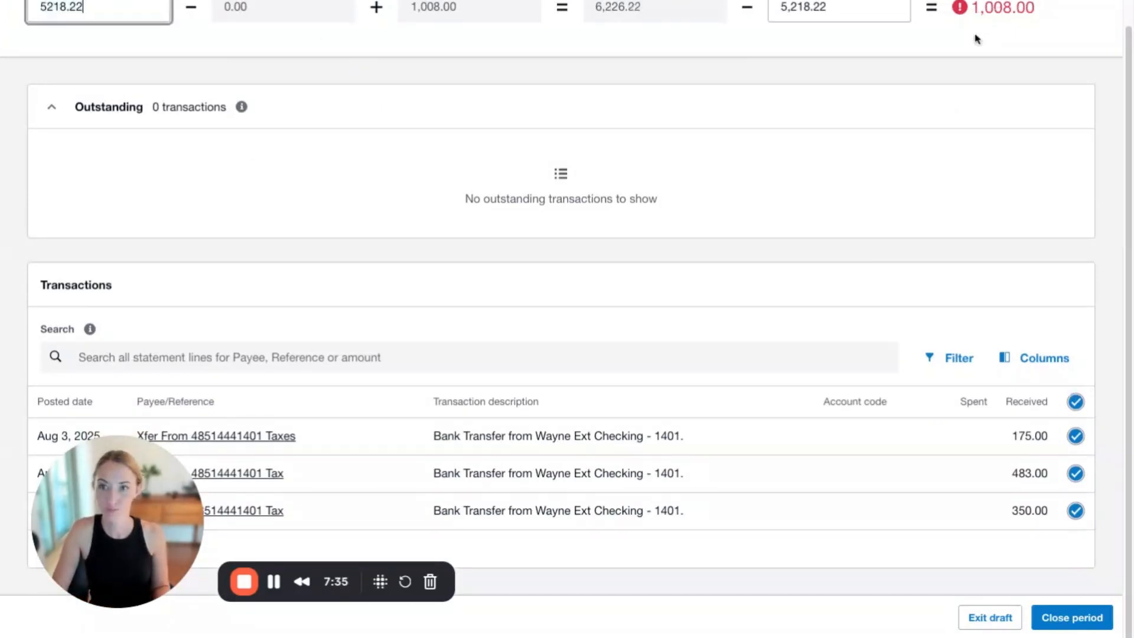
key(Tab)
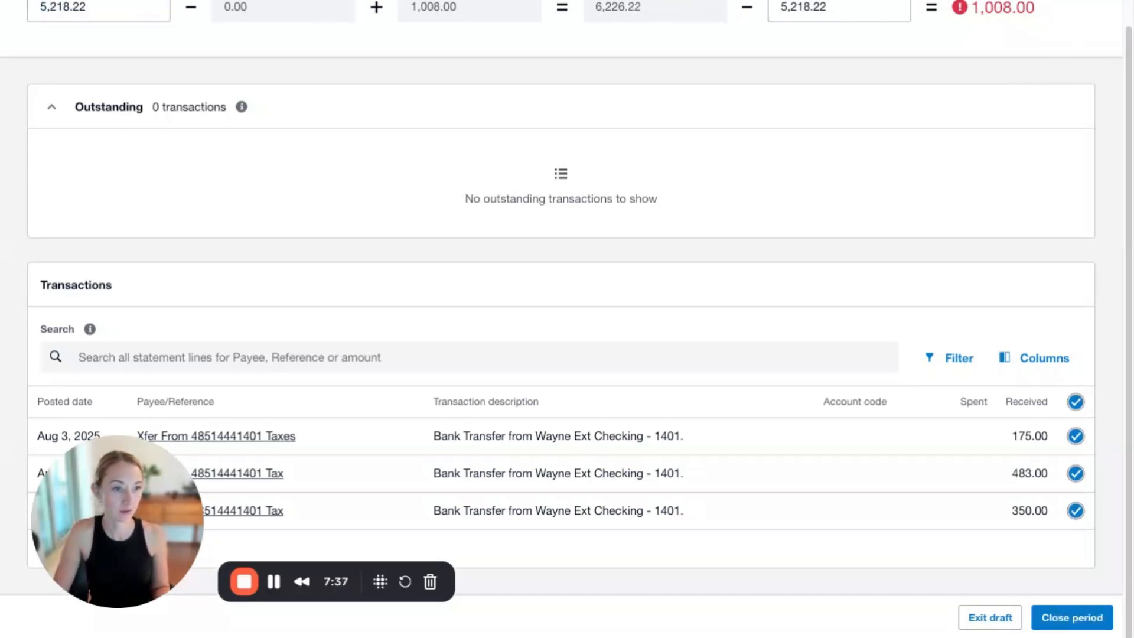
double_click(802, 8)
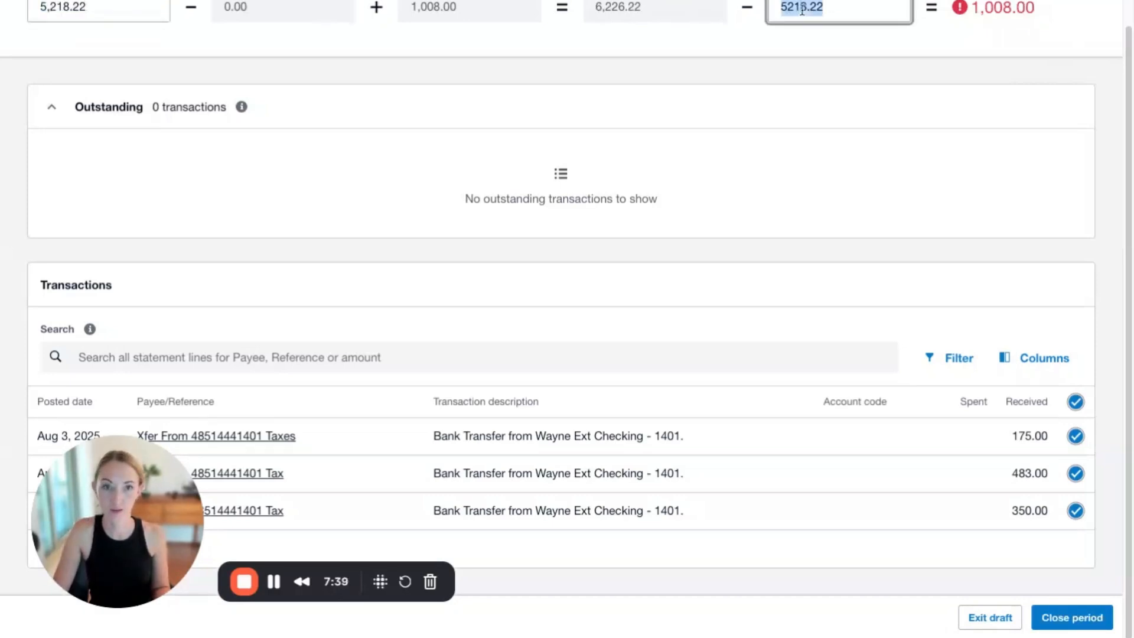
text(6226.72)
key(Tab)
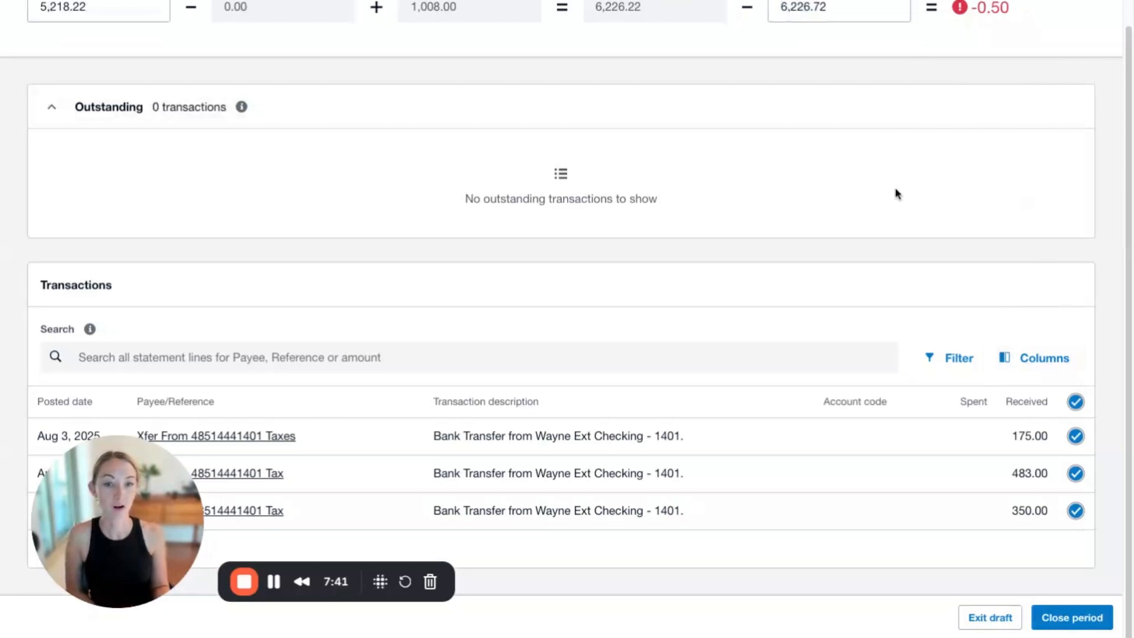
Extend the end of the August draft's statement date range to Sep 1, 2025
scroll(1019, 337, up, 3)
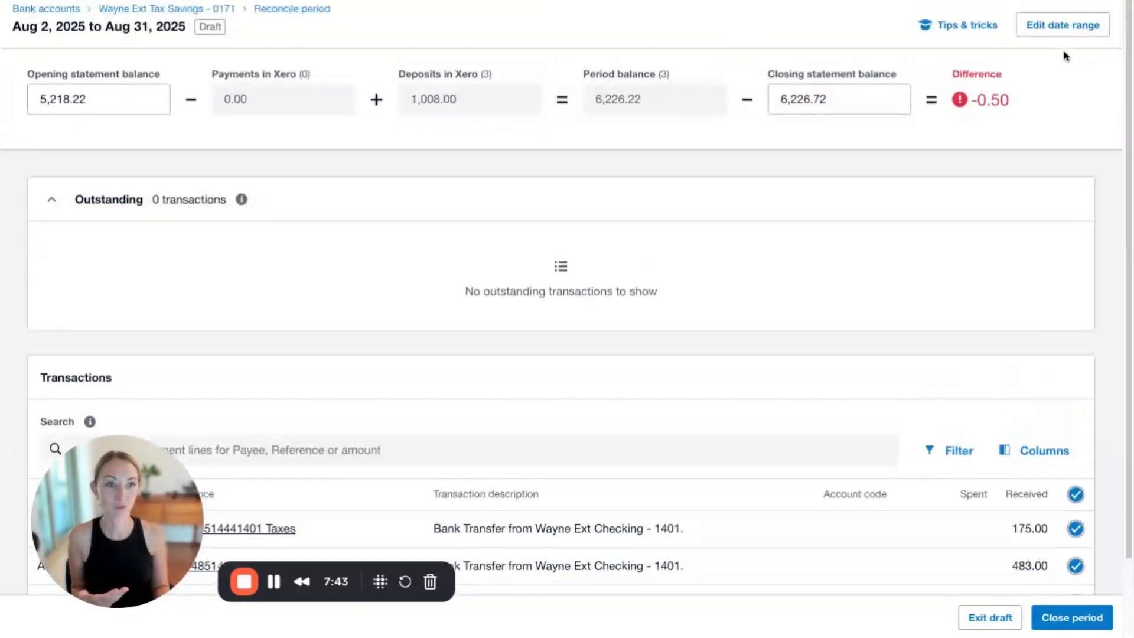
click(1065, 35)
click(697, 337)
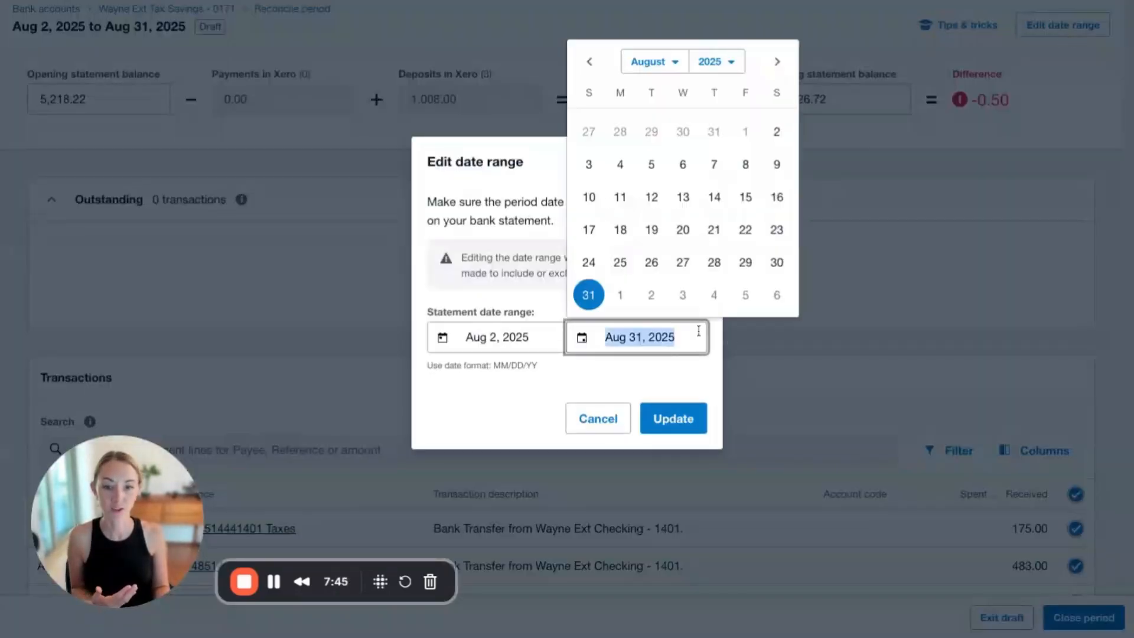
click(625, 301)
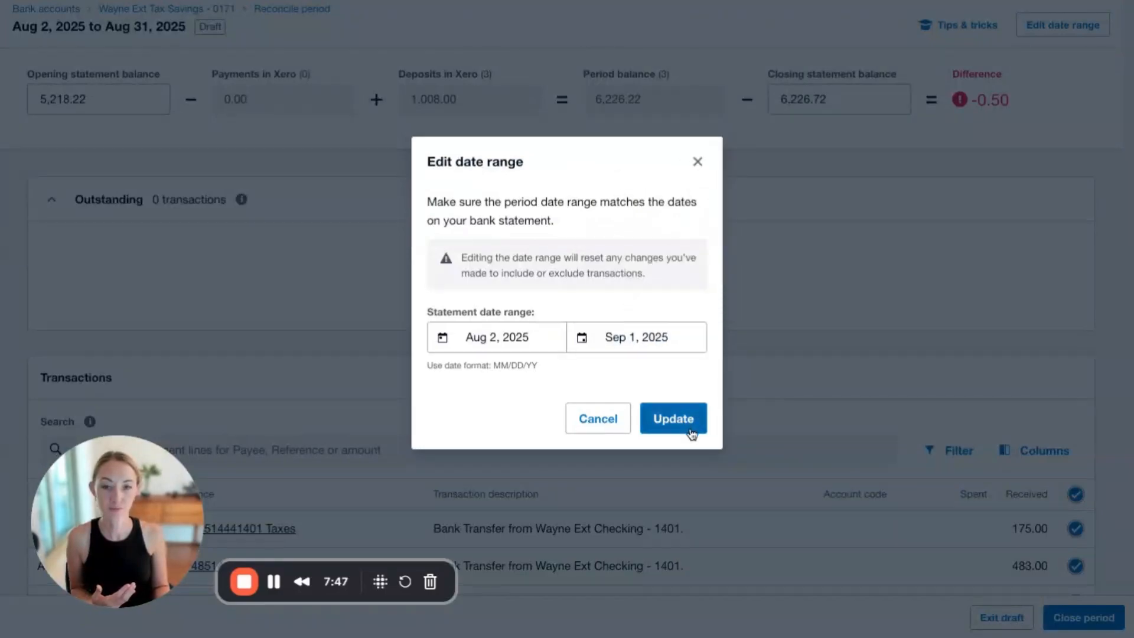
click(686, 426)
Exclude the 156.00 bank transfer dated Sep 1, 2025 from the August draft's transactions
scroll(1050, 374, down, 3)
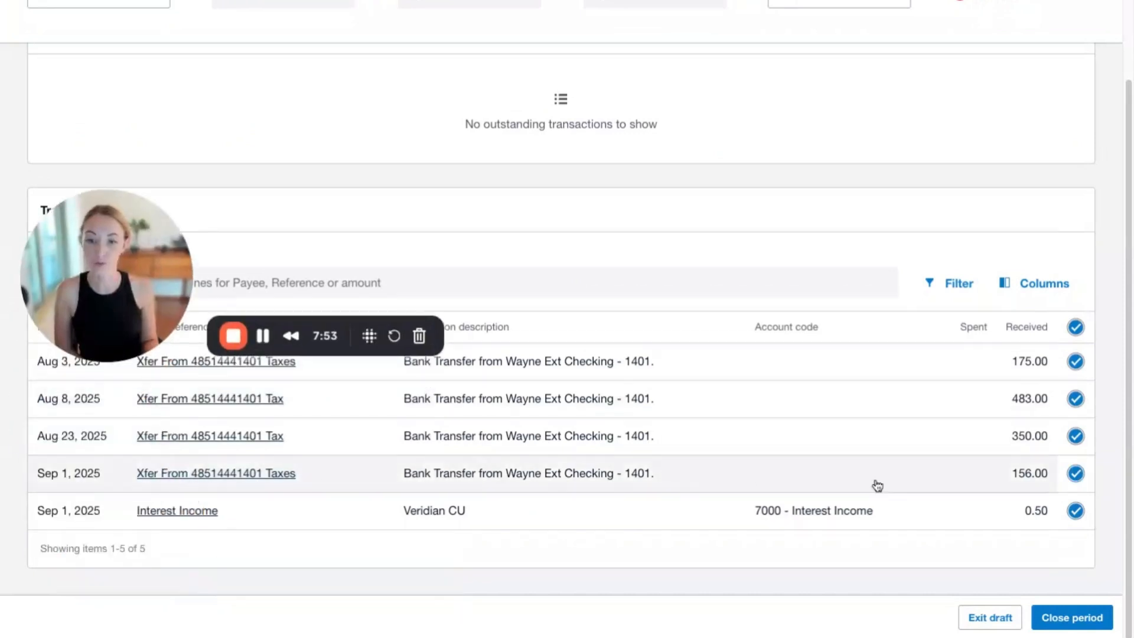
click(1071, 476)
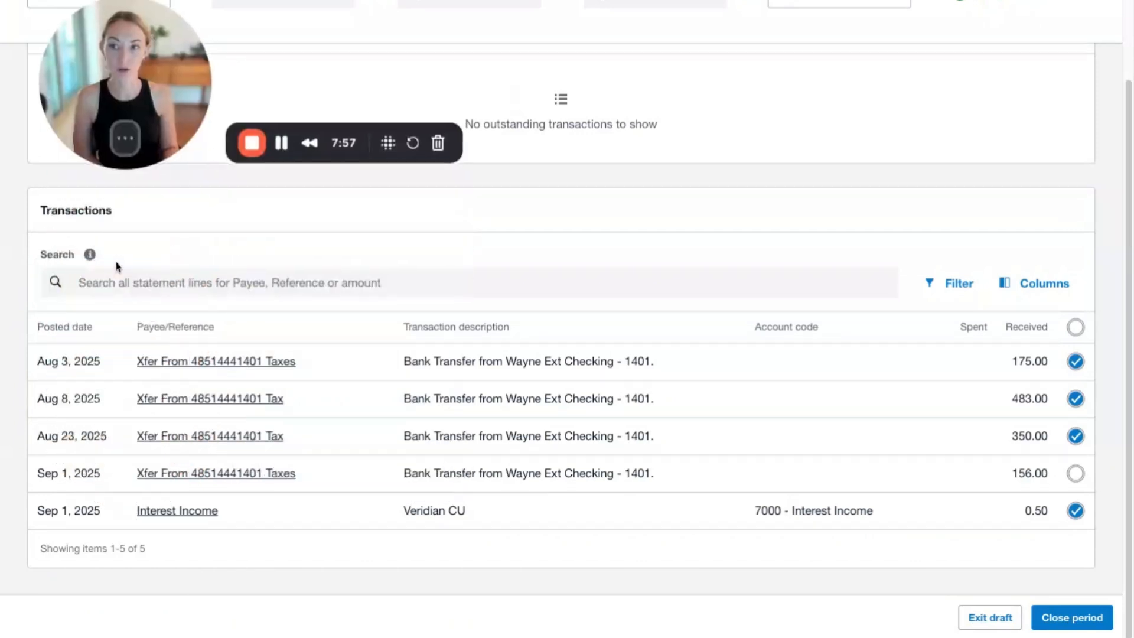
scroll(952, 200, up, 1)
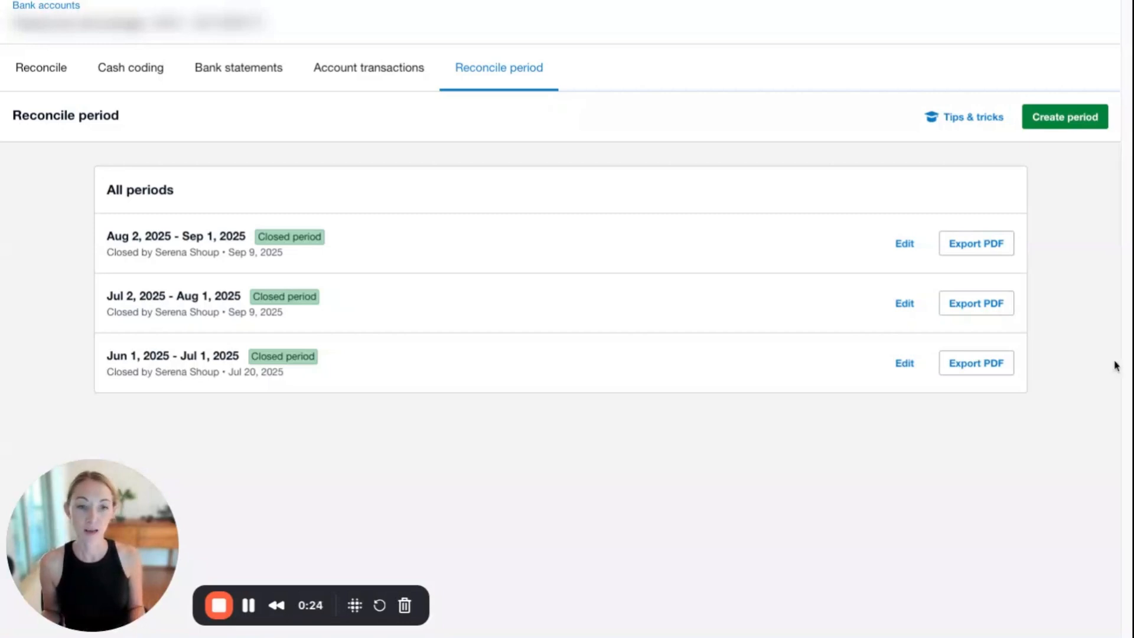
Export the closed Aug 2 to Sep 1, 2025 period as a PDF
click(982, 247)
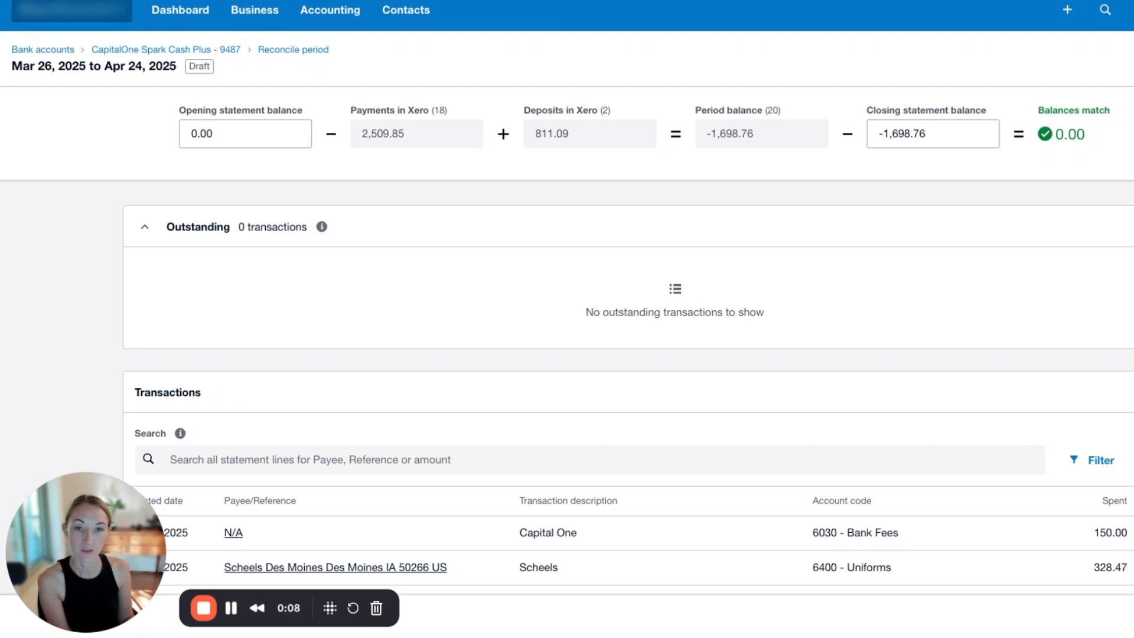
Check the statement date range and opening statement balance of the CapitalOne Spark Cash Plus credit card draft
click(1131, 59)
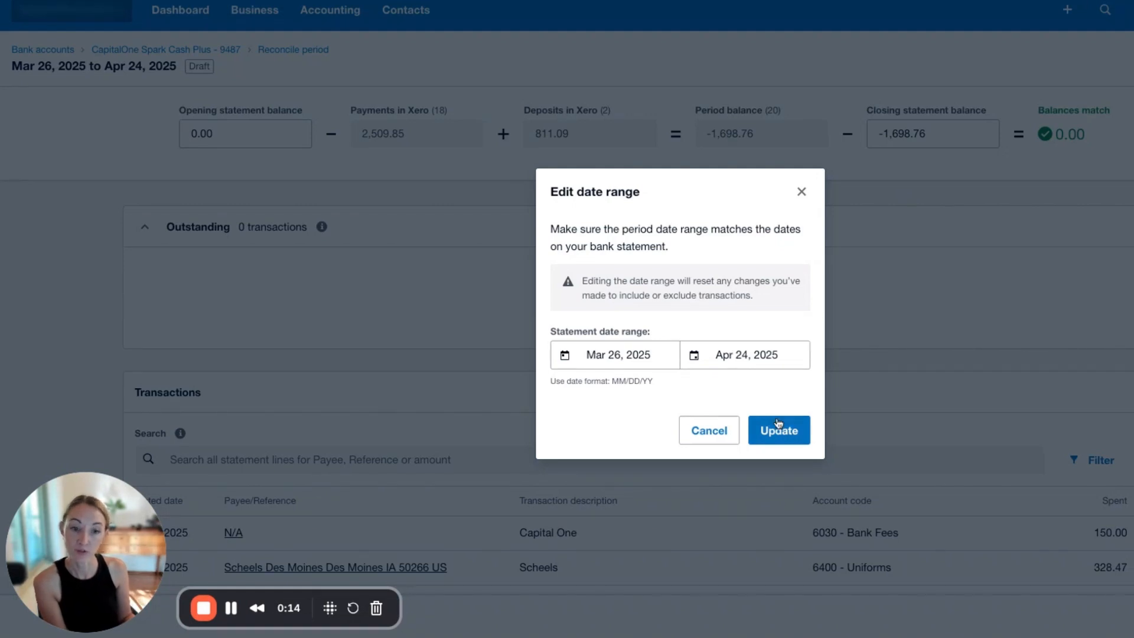
click(722, 442)
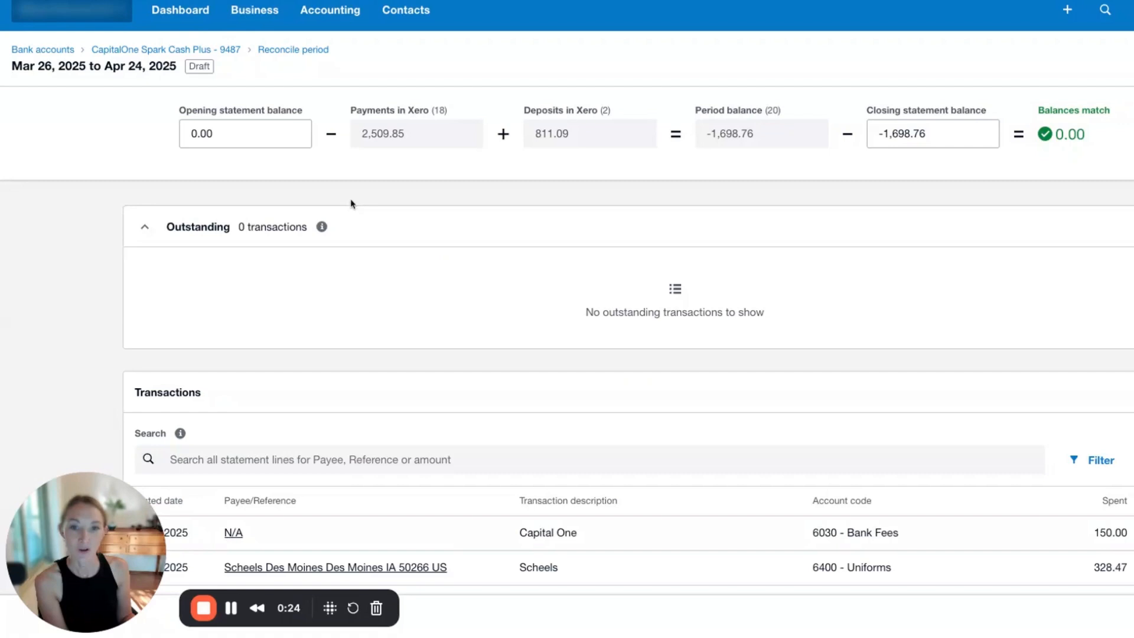
click(250, 130)
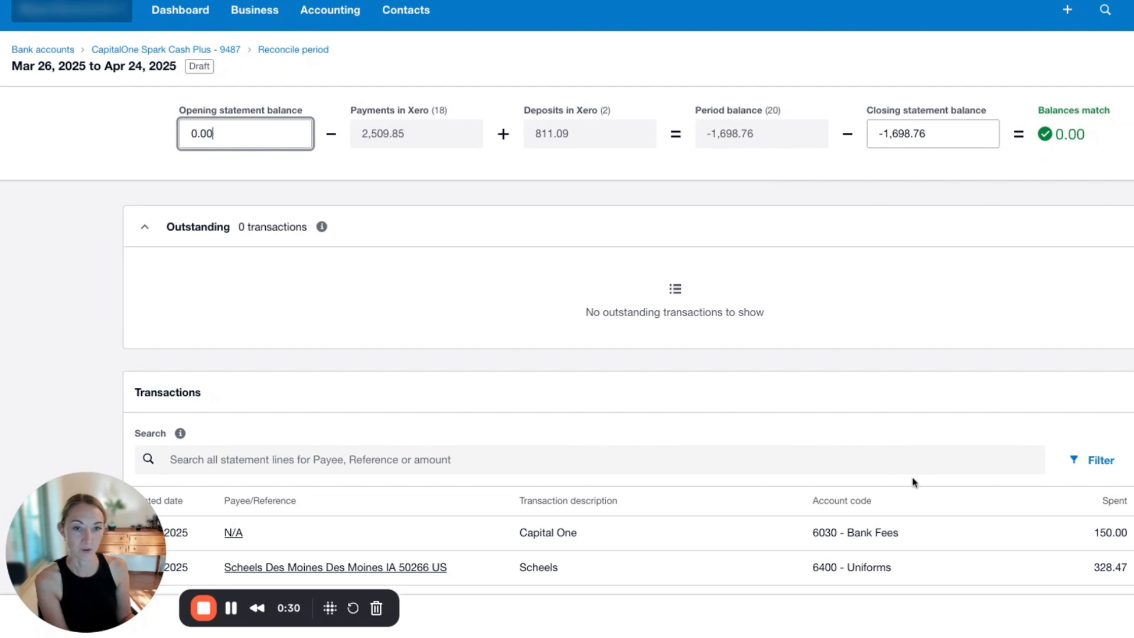
Try entering the credit card draft's closing statement balance as a positive 1698.76
click(917, 140)
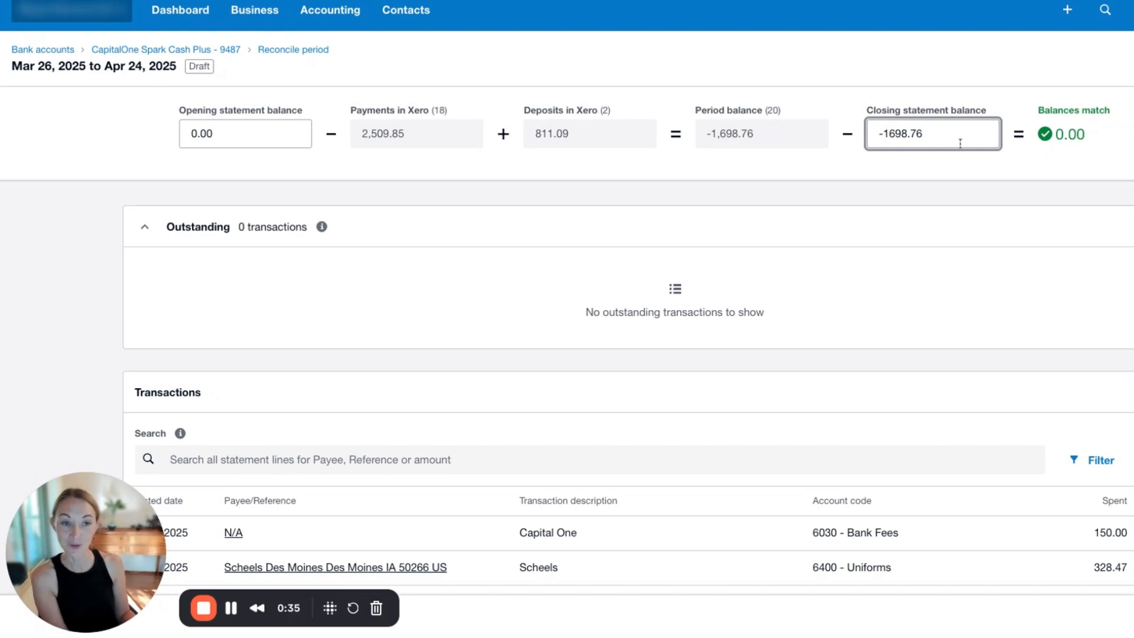
drag(961, 144, 917, 137)
click(888, 136)
key(BackSpace)
click(952, 166)
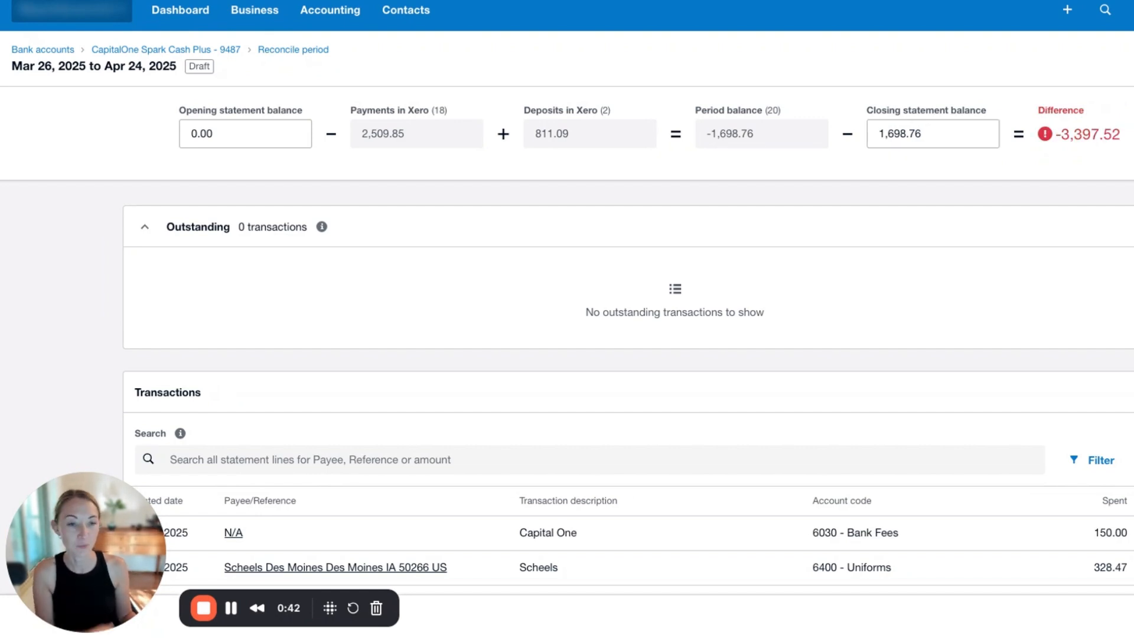
Look through the credit card draft's transactions and set the closing statement balance to negative 1698.76
scroll(626, 354, down, 8)
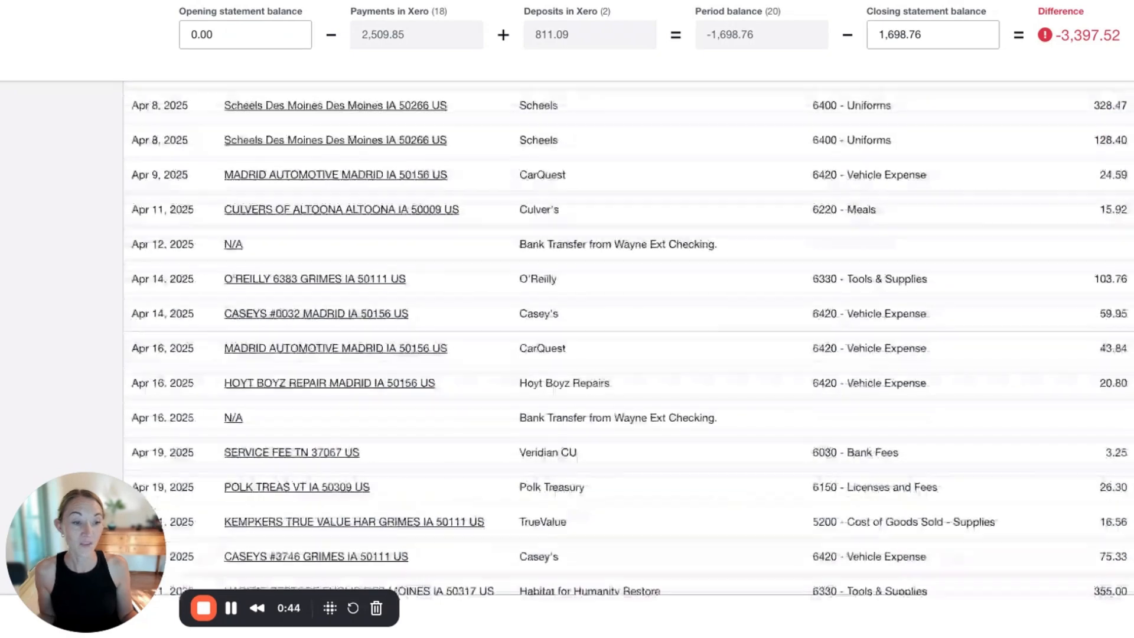
scroll(629, 337, down, 4)
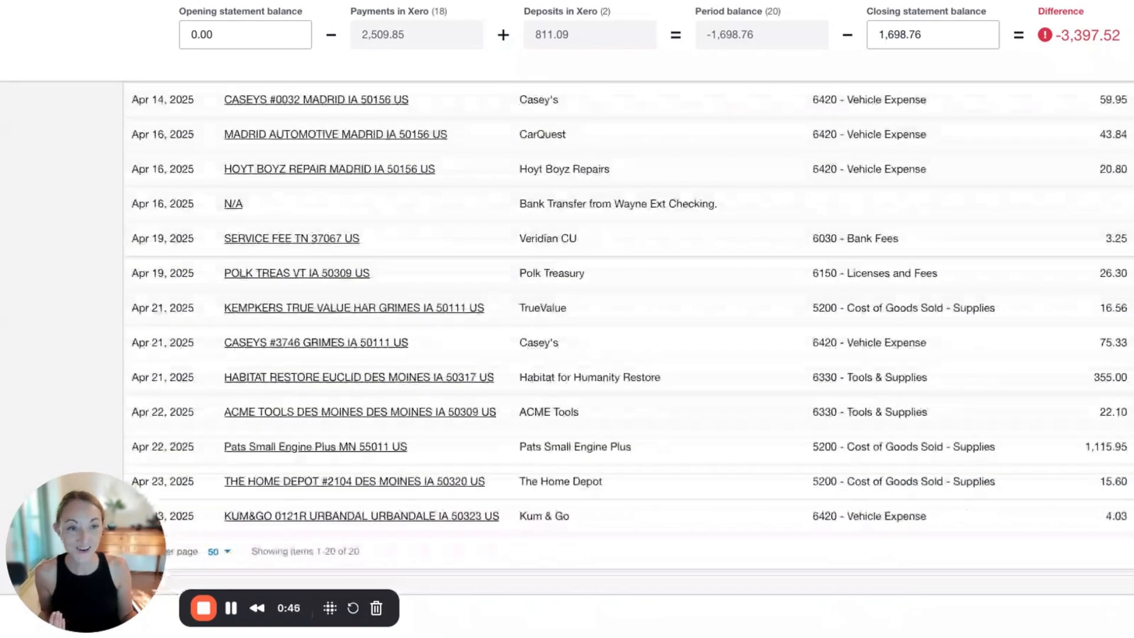
click(927, 36)
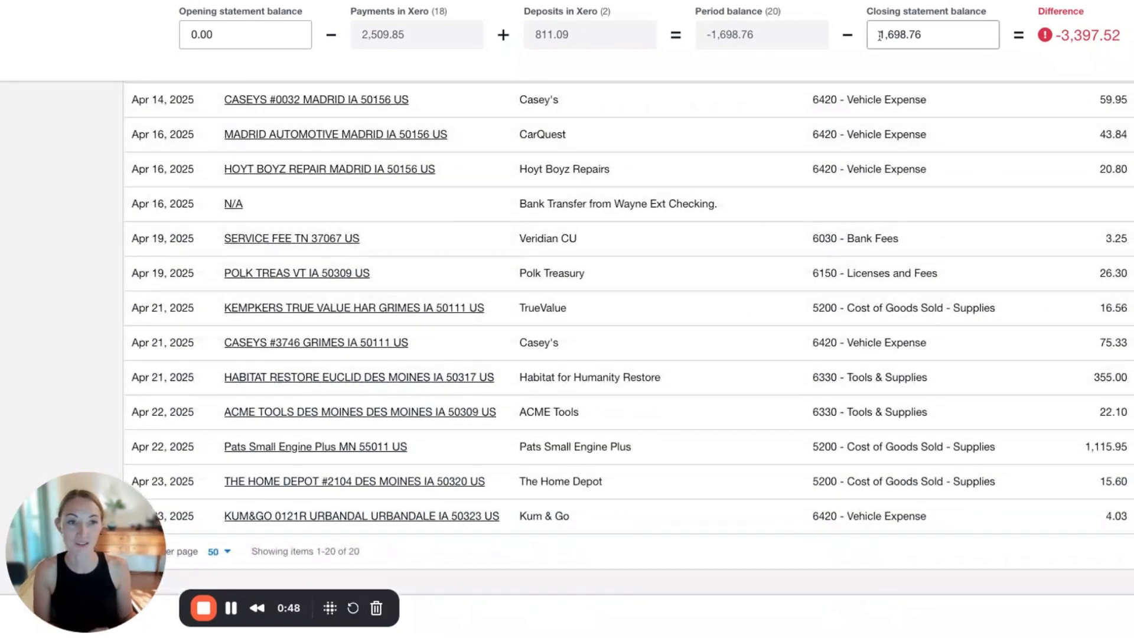
text(-)
key(Tab)
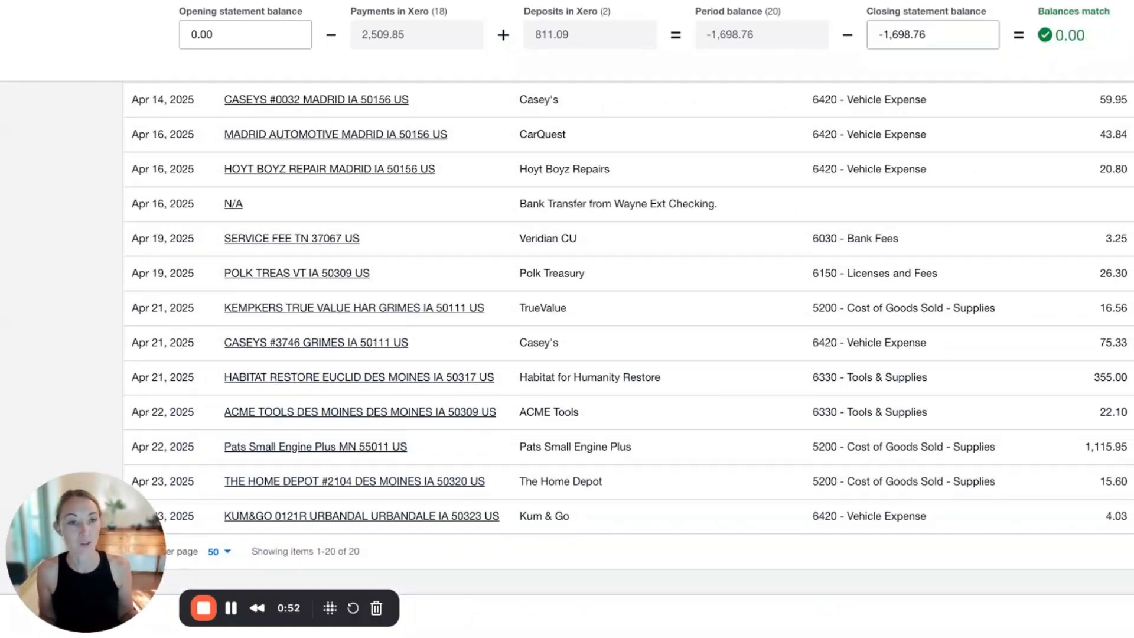